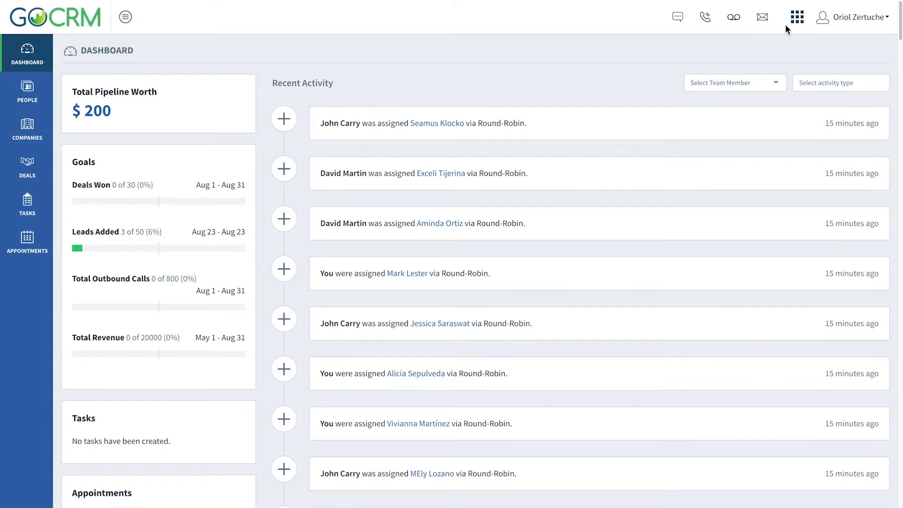
Step: Start a new SMS template in the settings area and name it "New Lead"
{"action": "left_click", "coordinate": [796, 19]}
{"action": "left_click", "coordinate": [851, 78]}
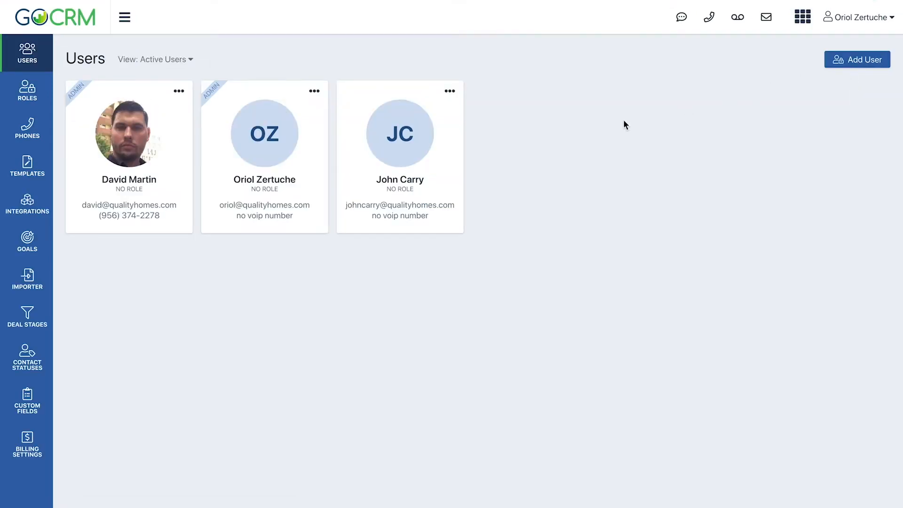
{"action": "left_click", "coordinate": [41, 181]}
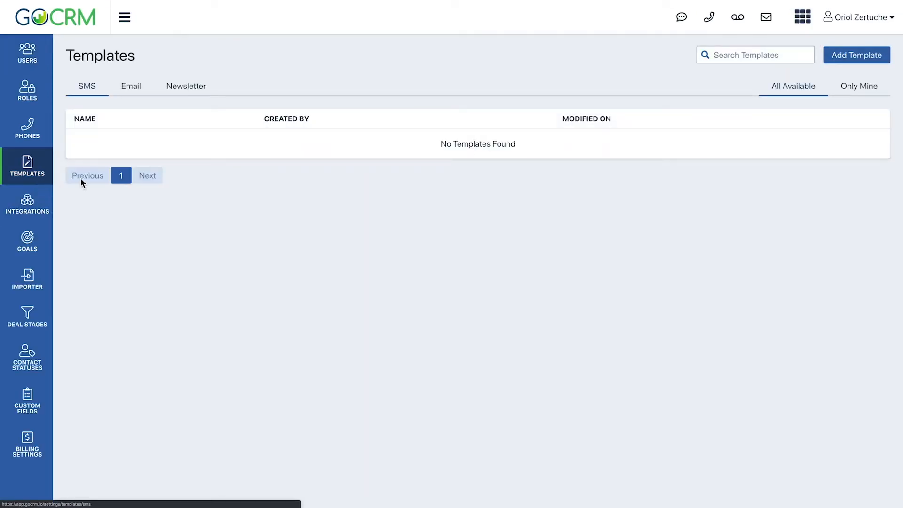
{"action": "left_click", "coordinate": [856, 59]}
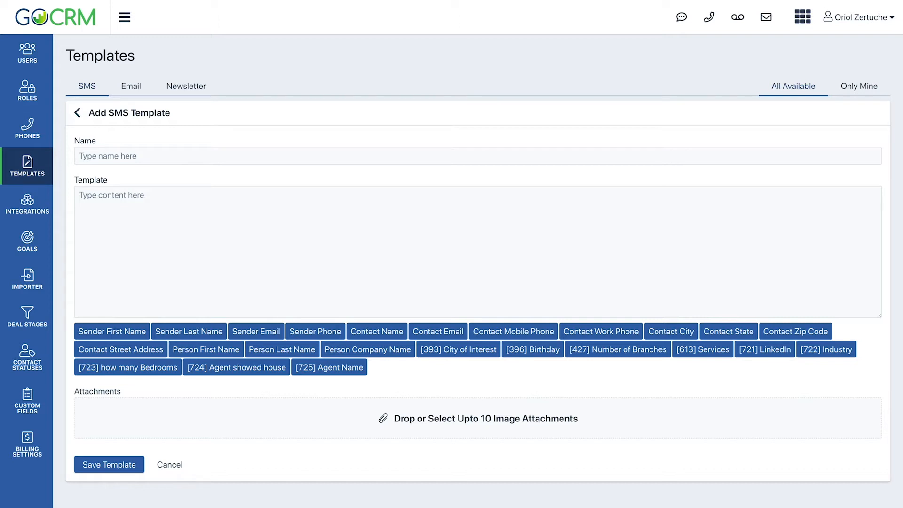
{"action": "left_click", "coordinate": [127, 158]}
{"action": "type", "text": "N"}
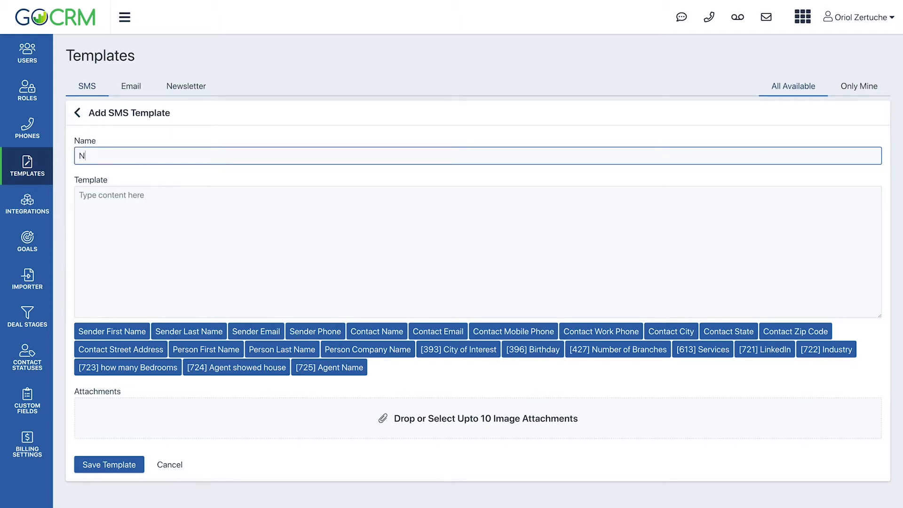
{"action": "type", "text": "ew Lead"}
{"action": "key", "text": "Tab"}
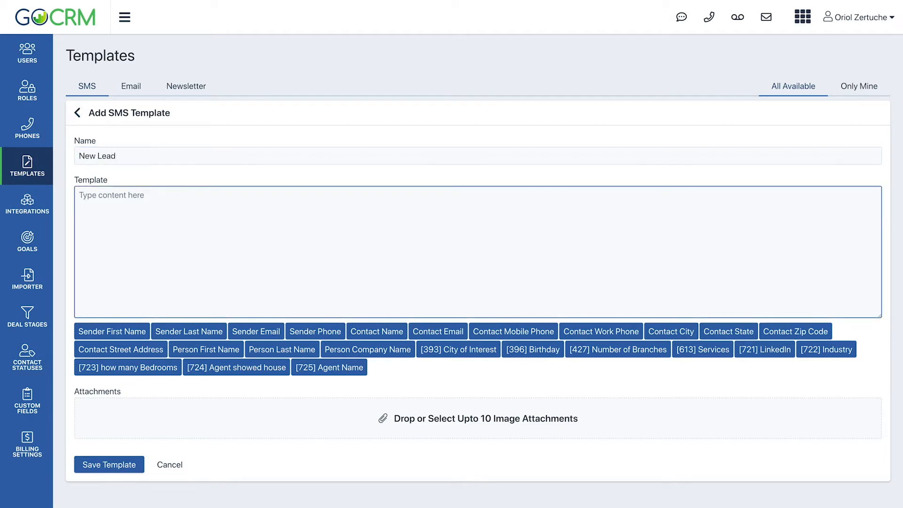
Step: Begin the template text with "Hi", the person's first-name placeholder and a comma
{"action": "type", "text": "Hi"}
{"action": "left_click", "coordinate": [213, 348]}
{"action": "left_click", "coordinate": [550, 296]}
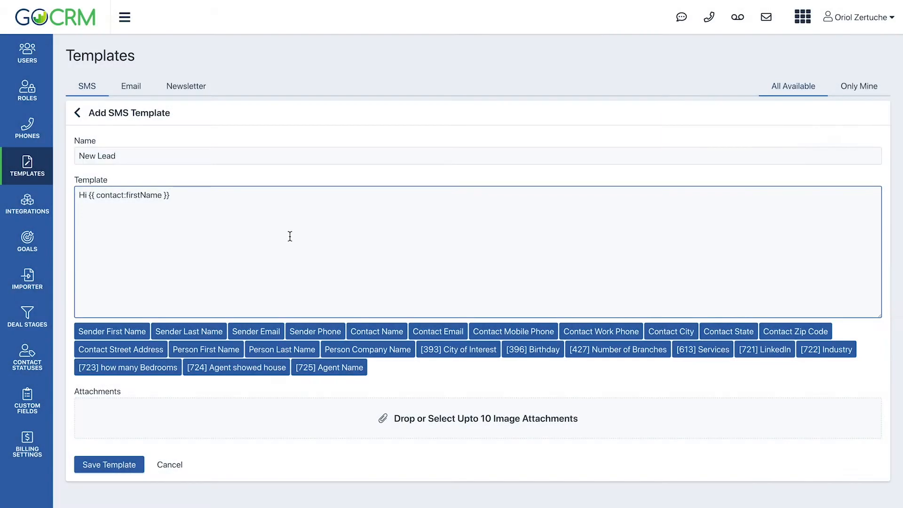
{"action": "type", "text": ","}
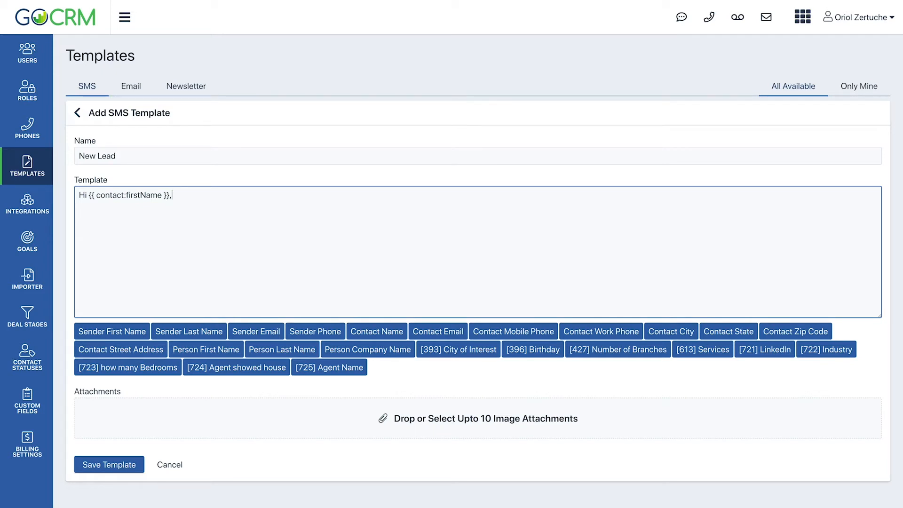
{"action": "type", "text": "! I saw you are looking for a home buil"}
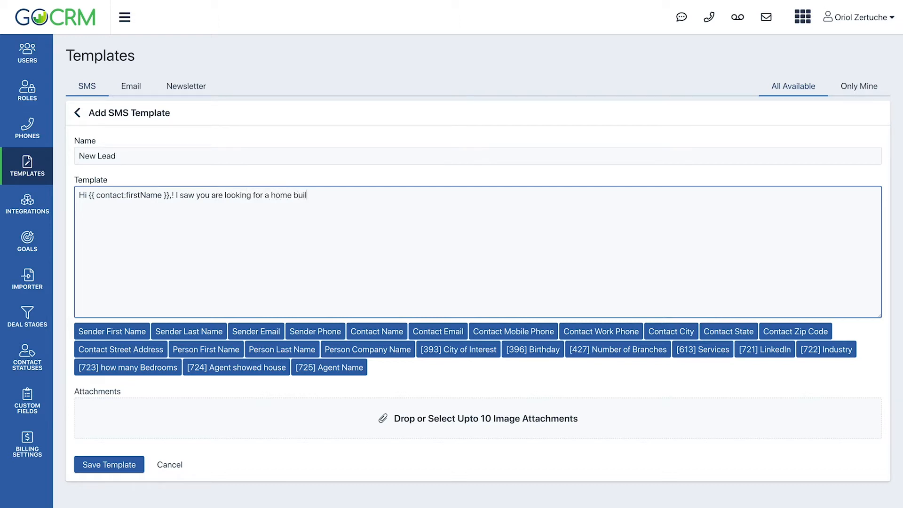
{"action": "type", "text": "der, and I'd love to help you. "}
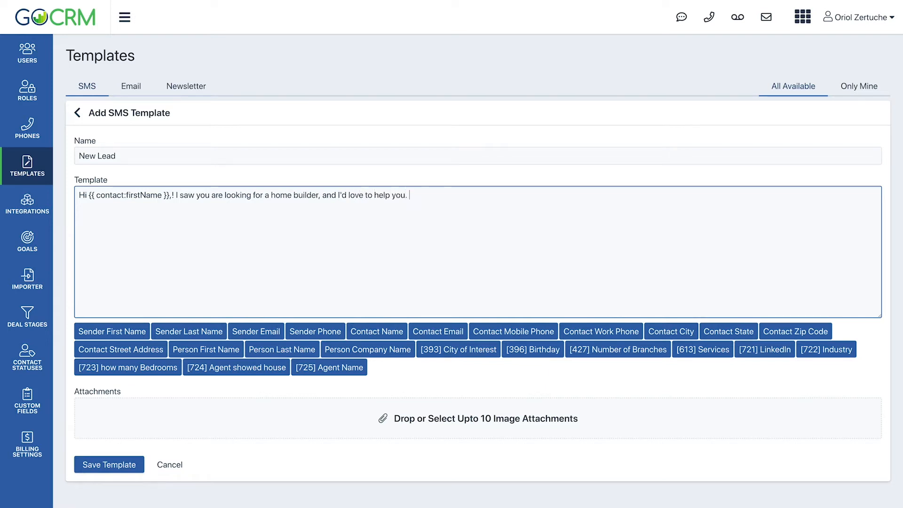
{"action": "type", "text": "Can we hope"}
Step: Add the closing question "Can we hop on a quick call to talk about what you need?" to the message
{"action": "key", "text": "BackSpace"}
{"action": "type", "text": "on a quick call to talk"}
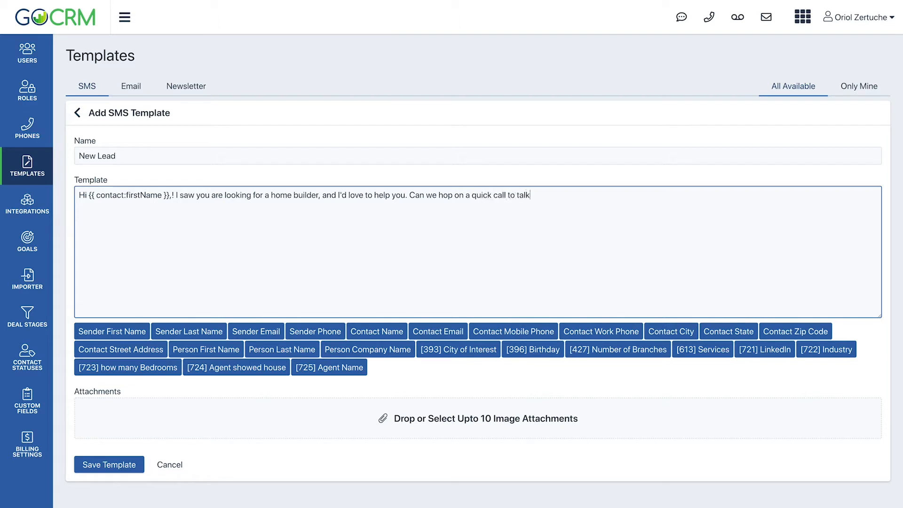
{"action": "type", "text": " about what you need?"}
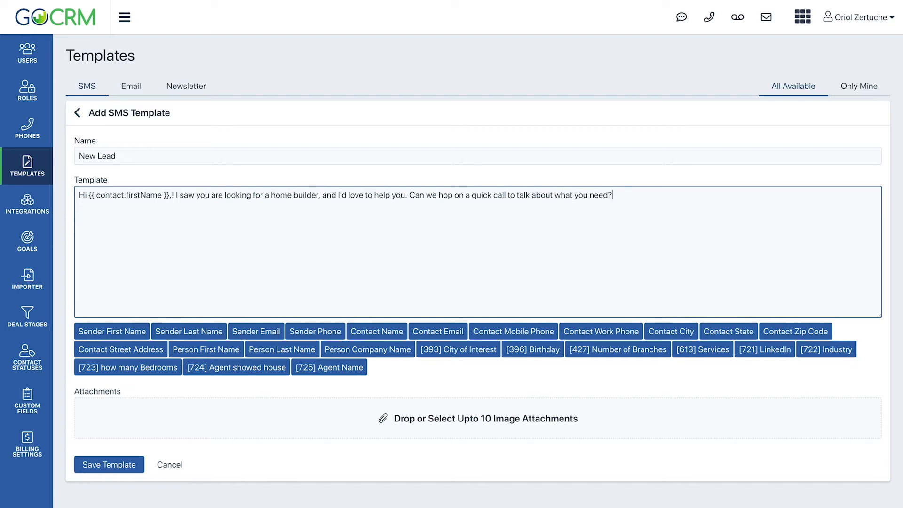
Step: Delete the stray comma after the first-name placeholder and save the SMS template
{"action": "left_click", "coordinate": [172, 194]}
{"action": "key", "text": "BackSpace"}
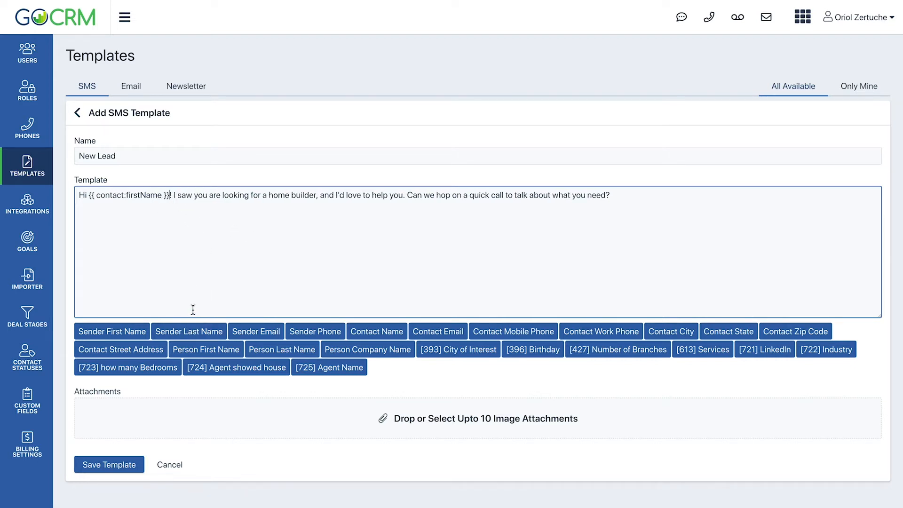
{"action": "left_click", "coordinate": [120, 466]}
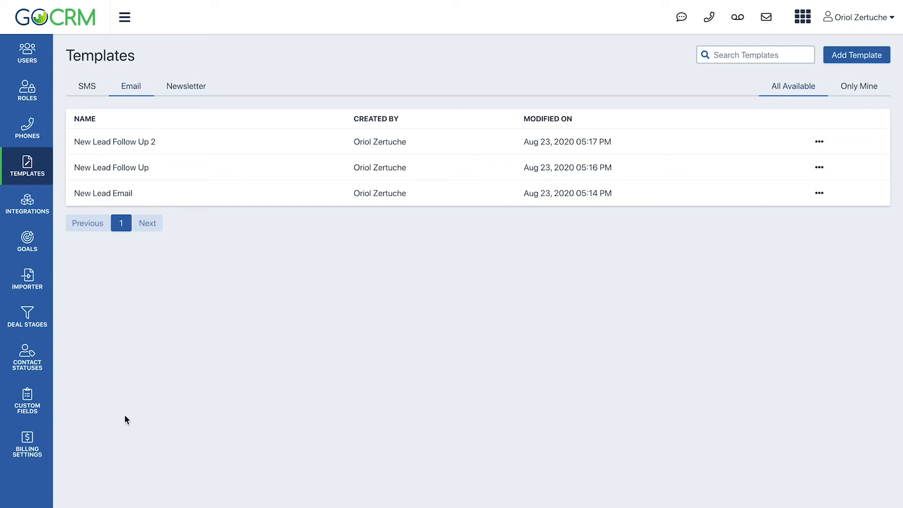
Step: In the marketing area's leads list, apply a filter for Contact Status set to Lead
{"action": "left_click", "coordinate": [803, 17]}
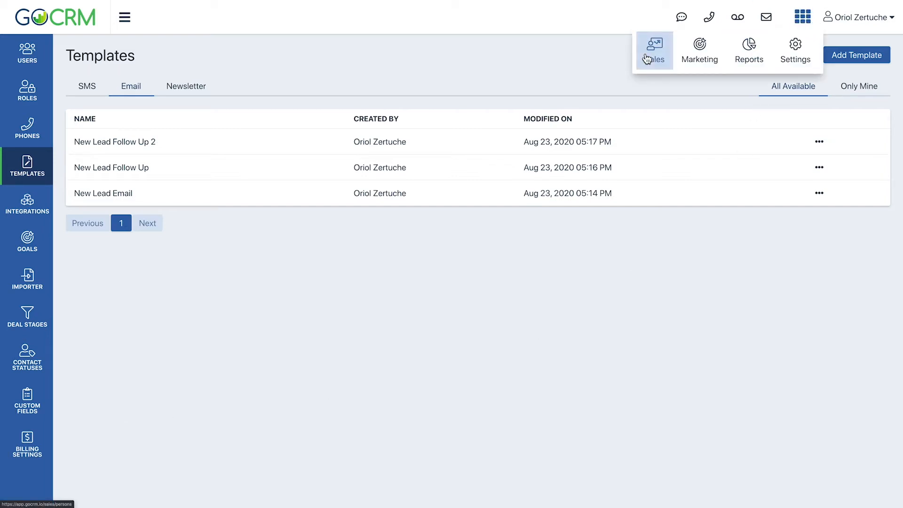
{"action": "left_click", "coordinate": [695, 62]}
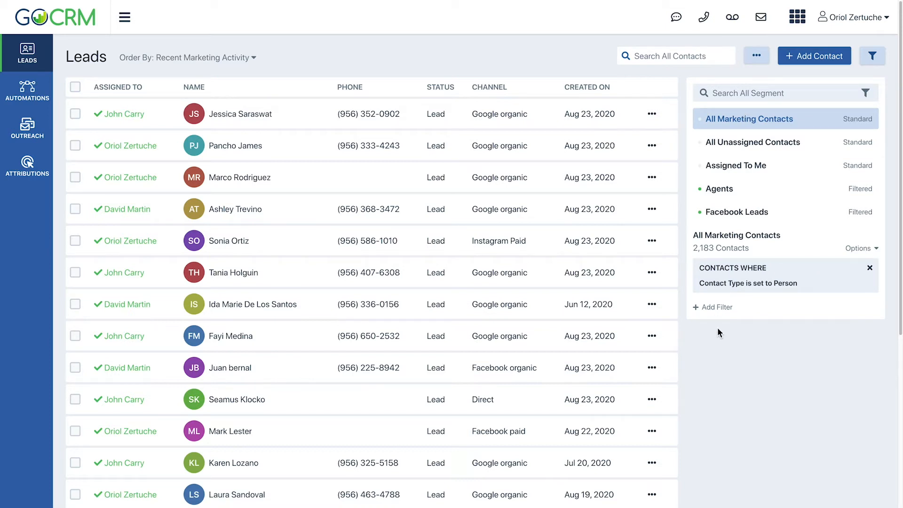
{"action": "left_click", "coordinate": [720, 307]}
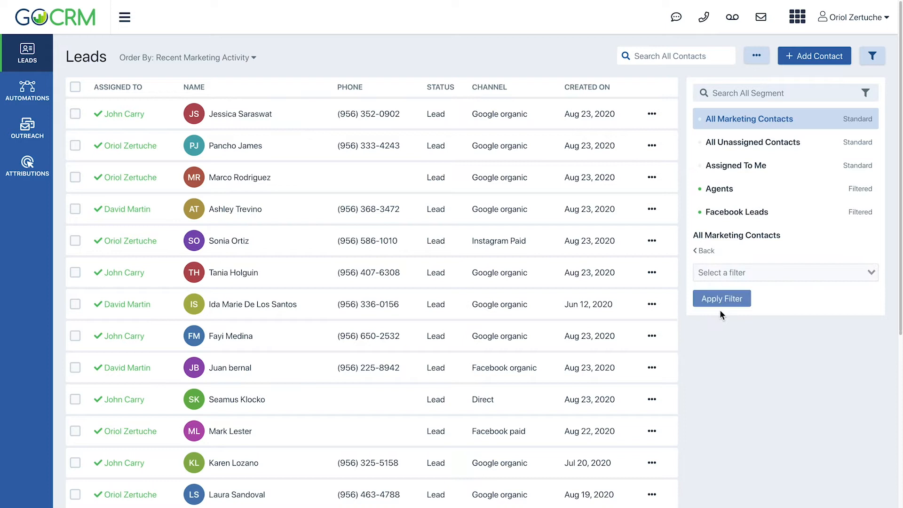
{"action": "left_click", "coordinate": [725, 275]}
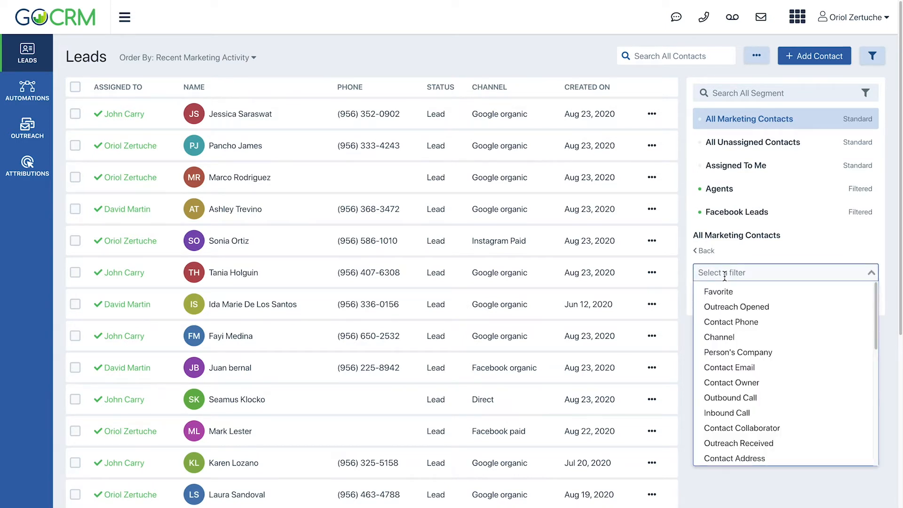
{"action": "type", "text": "stat"}
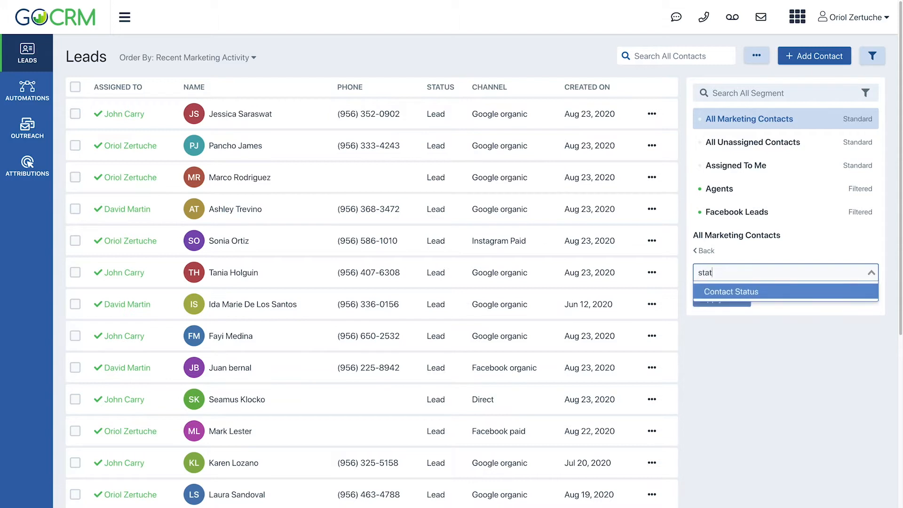
{"action": "key", "text": "Return"}
{"action": "left_click", "coordinate": [726, 297]}
{"action": "left_click", "coordinate": [727, 311]}
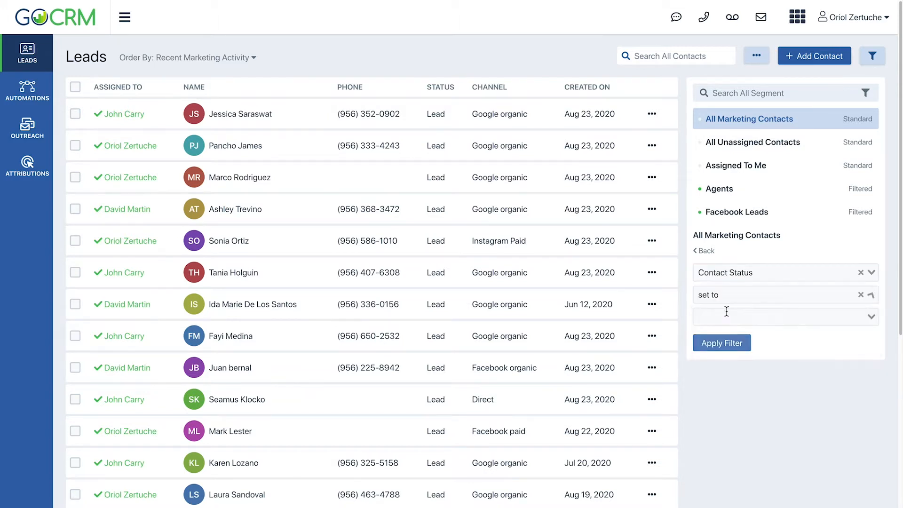
{"action": "left_click", "coordinate": [727, 313]}
{"action": "left_click", "coordinate": [715, 335]}
{"action": "left_click", "coordinate": [722, 343]}
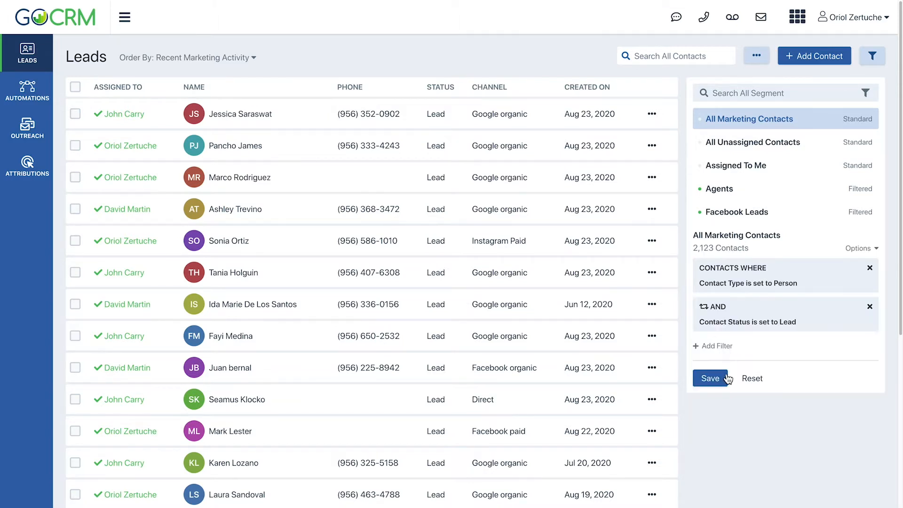
Step: Add another contact filter with Source set to Form Submission
{"action": "left_click", "coordinate": [715, 345]}
{"action": "left_click", "coordinate": [726, 274]}
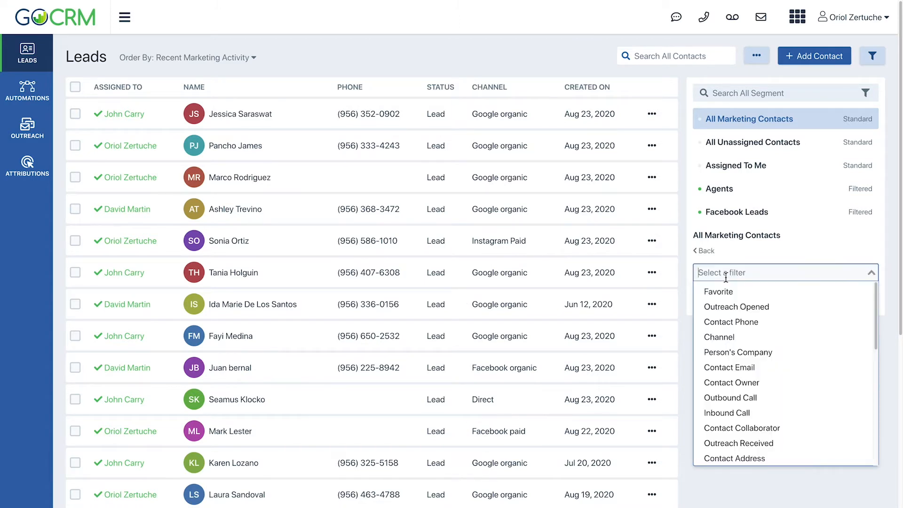
{"action": "type", "text": "sour"}
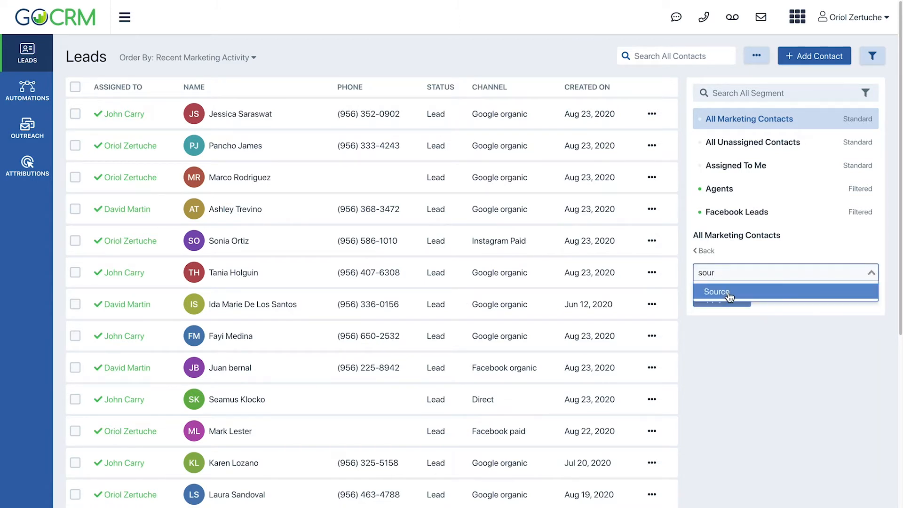
{"action": "left_click", "coordinate": [729, 296]}
{"action": "left_click", "coordinate": [729, 313]}
{"action": "type", "text": "f"}
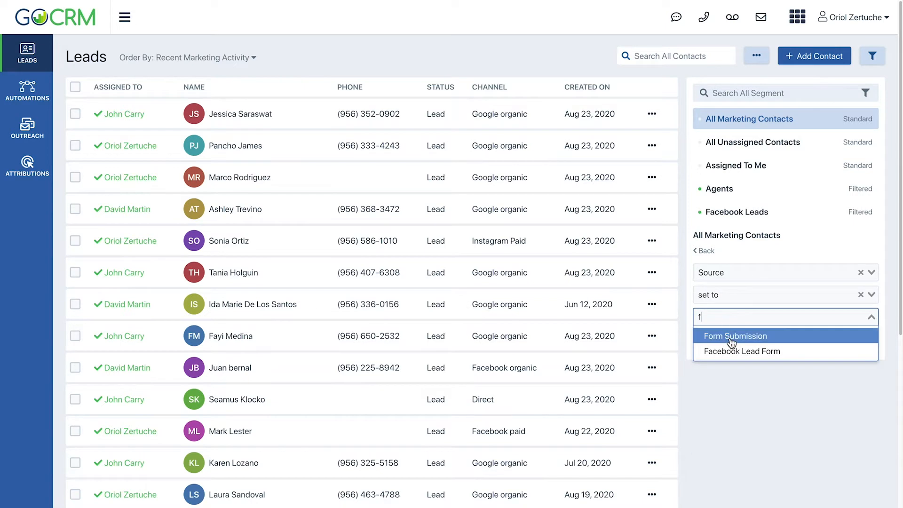
{"action": "left_click", "coordinate": [731, 336]}
{"action": "left_click", "coordinate": [728, 343]}
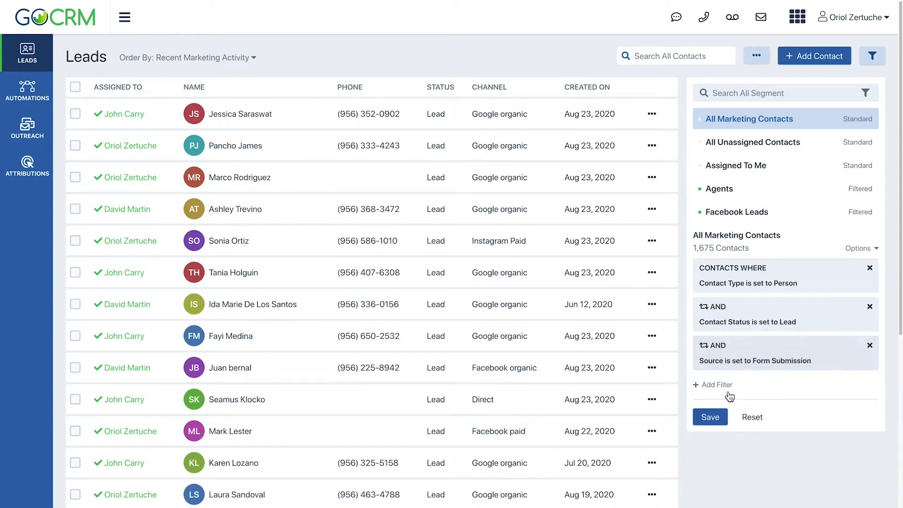
Step: Save the filtered contacts as a segment named "New Leads From Form Submission"
{"action": "left_click", "coordinate": [711, 415]}
{"action": "left_click", "coordinate": [388, 260]}
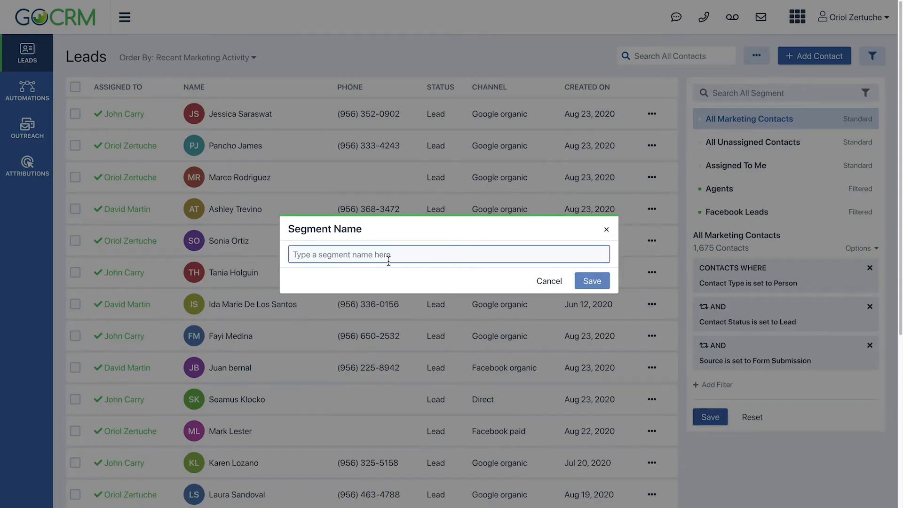
{"action": "type", "text": "New Leads From"}
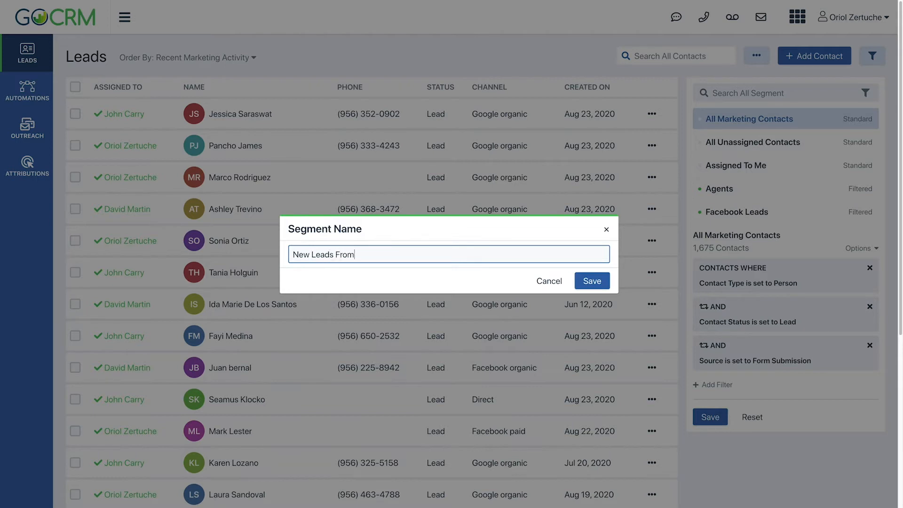
{"action": "type", "text": " Form Submission"}
{"action": "left_click", "coordinate": [592, 283]}
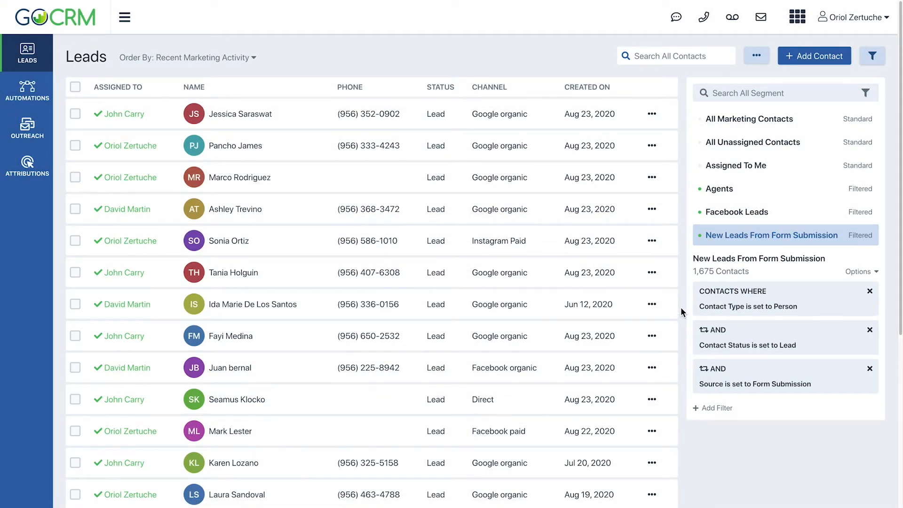
Step: Create a new marketing automation named "New Lead Qualification Flow"
{"action": "left_click", "coordinate": [42, 92]}
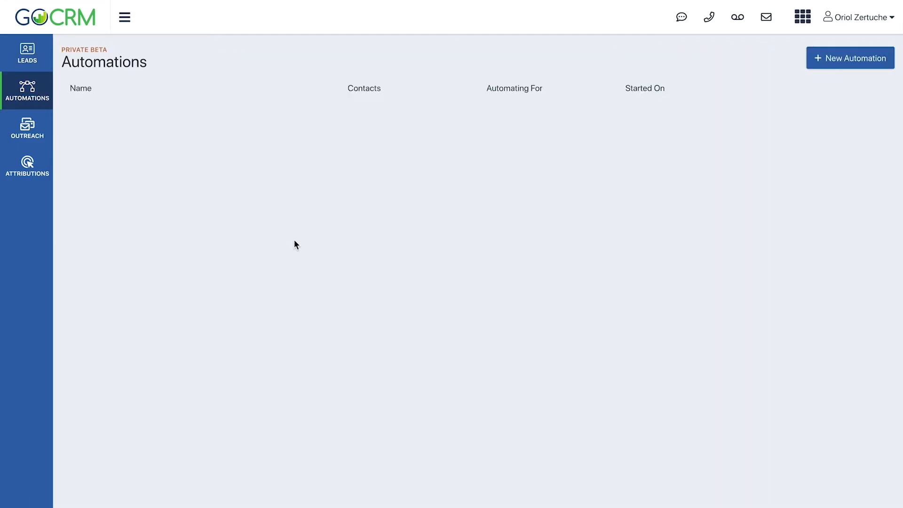
{"action": "left_click", "coordinate": [838, 64]}
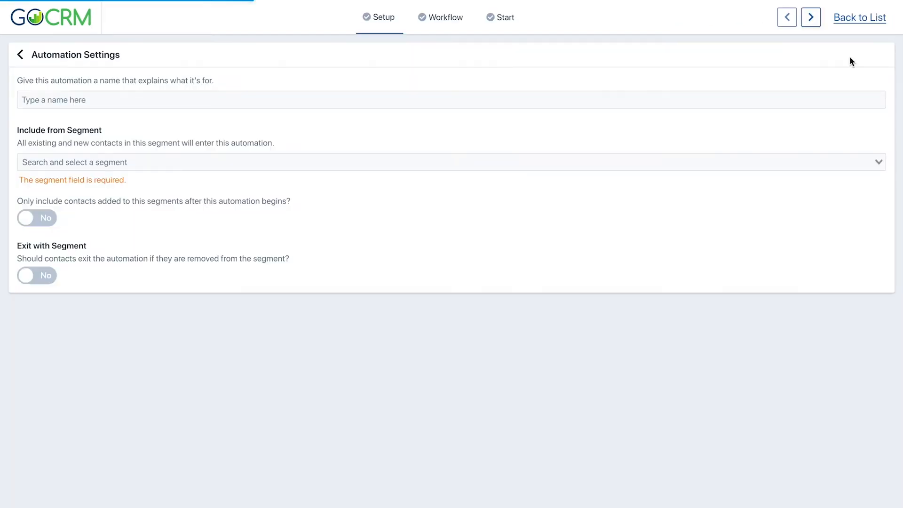
{"action": "left_click", "coordinate": [34, 99]}
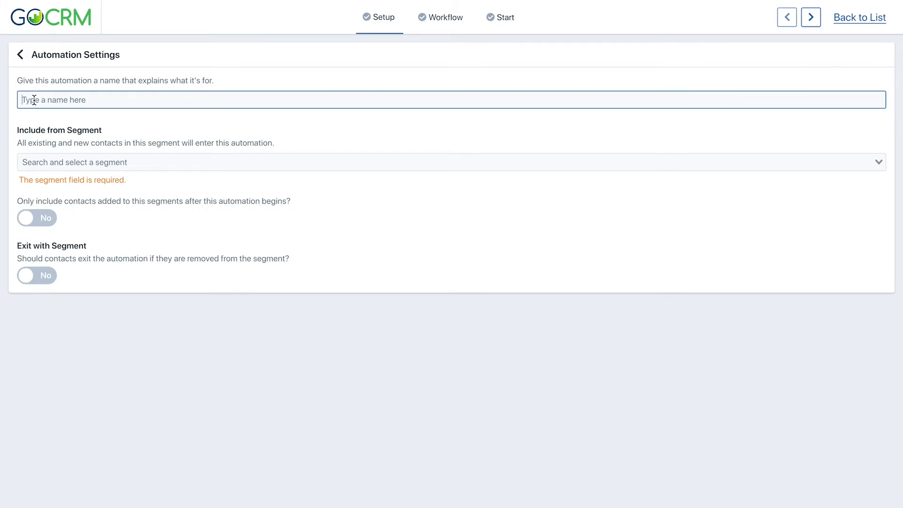
{"action": "type", "text": "New Lead Qualification Flow"}
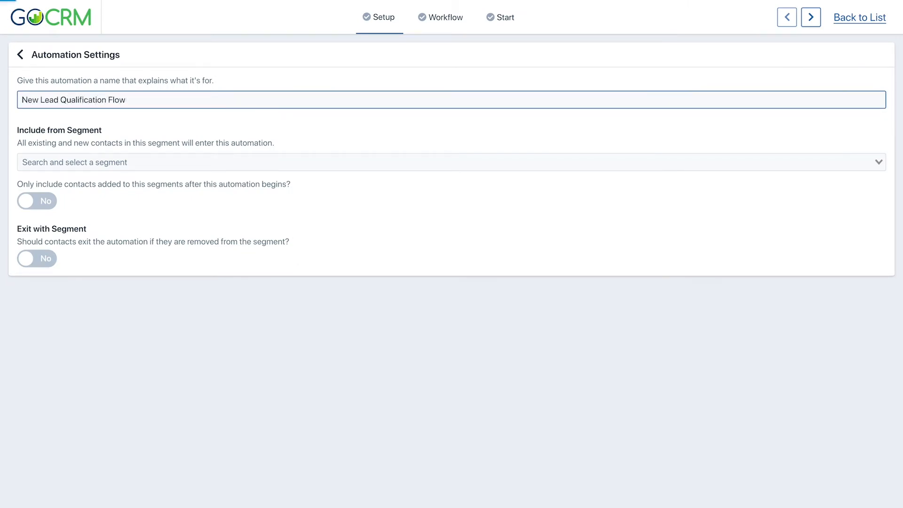
Step: Include the "New Leads From Form Submission" segment in the automation, limited to contacts added after the automation begins
{"action": "left_click", "coordinate": [33, 160]}
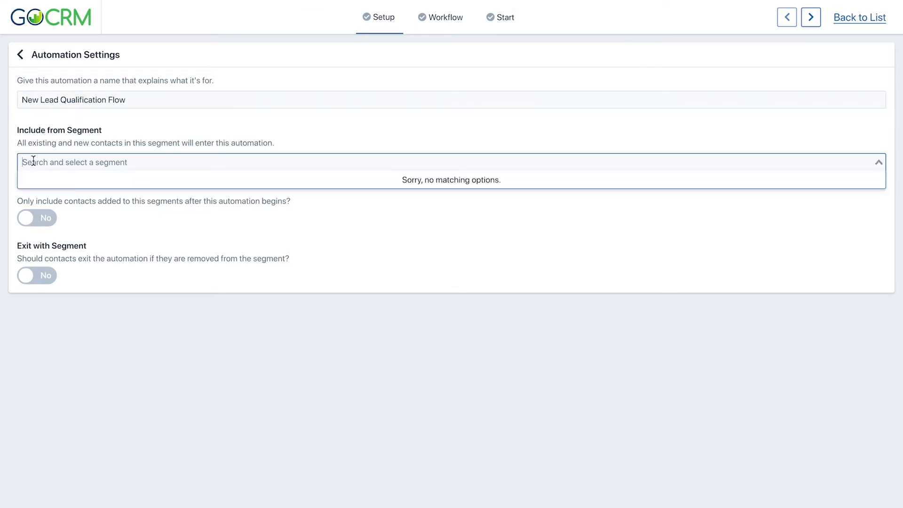
{"action": "type", "text": "lead"}
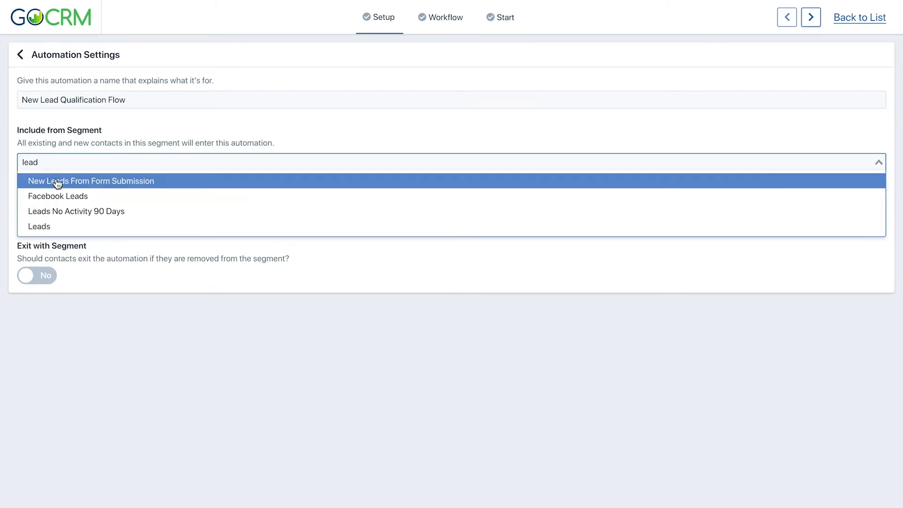
{"action": "left_click", "coordinate": [57, 184]}
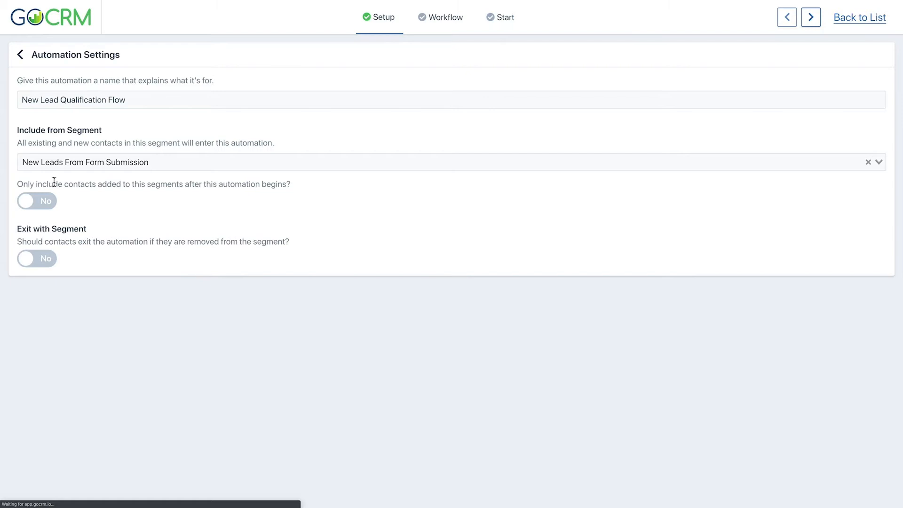
{"action": "left_click", "coordinate": [49, 206]}
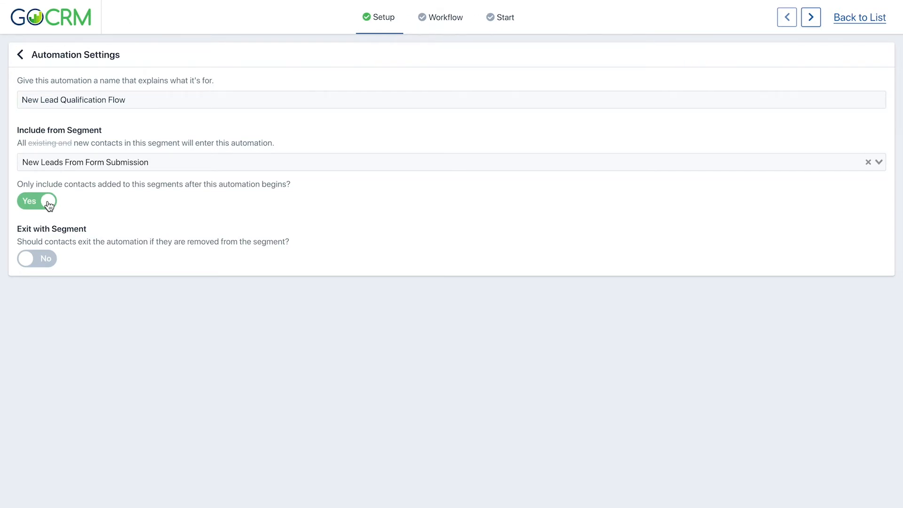
Step: Add an Assign Owner action to the automation's workflow, connected to the start segment, and have the owner assigned randomly
{"action": "left_click", "coordinate": [446, 28]}
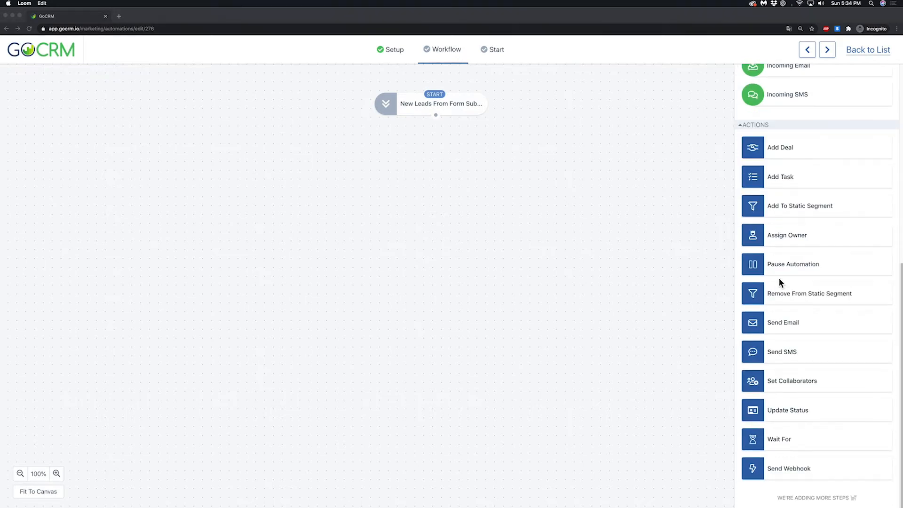
{"action": "left_click", "coordinate": [611, 198]}
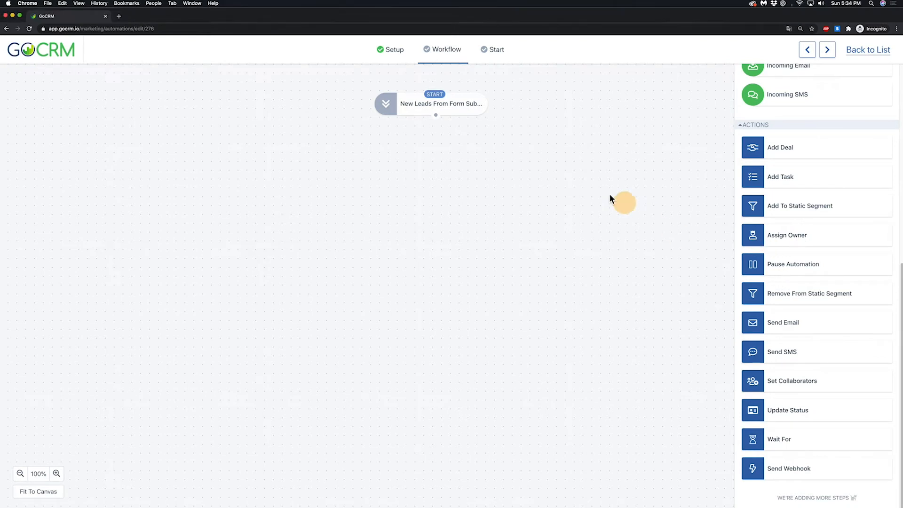
{"action": "left_click_drag", "start_coordinate": [819, 241], "coordinate": [504, 170]}
{"action": "left_click_drag", "start_coordinate": [436, 115], "coordinate": [518, 199]}
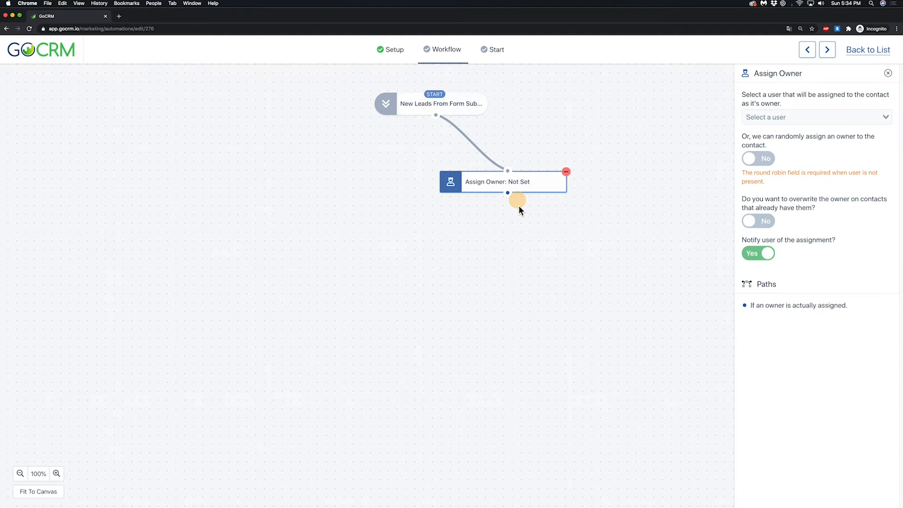
{"action": "left_click_drag", "start_coordinate": [518, 205], "coordinate": [558, 216]}
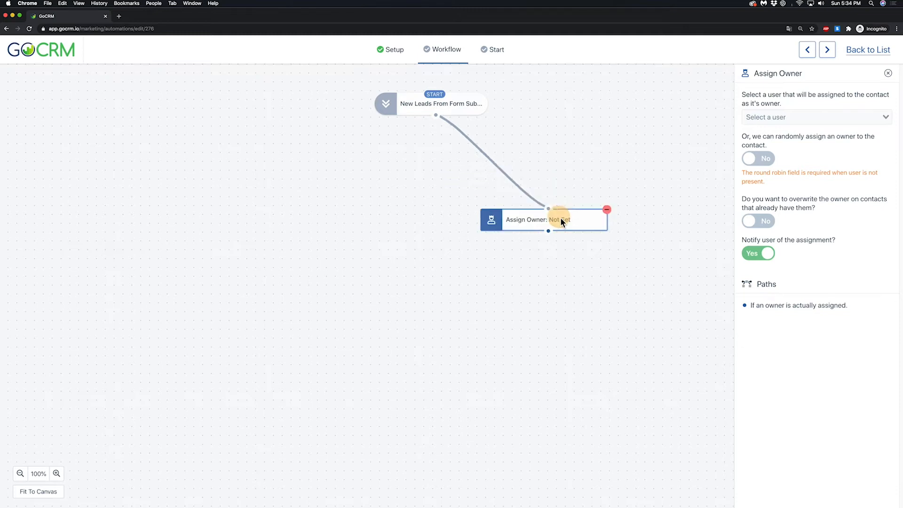
{"action": "left_click", "coordinate": [758, 159]}
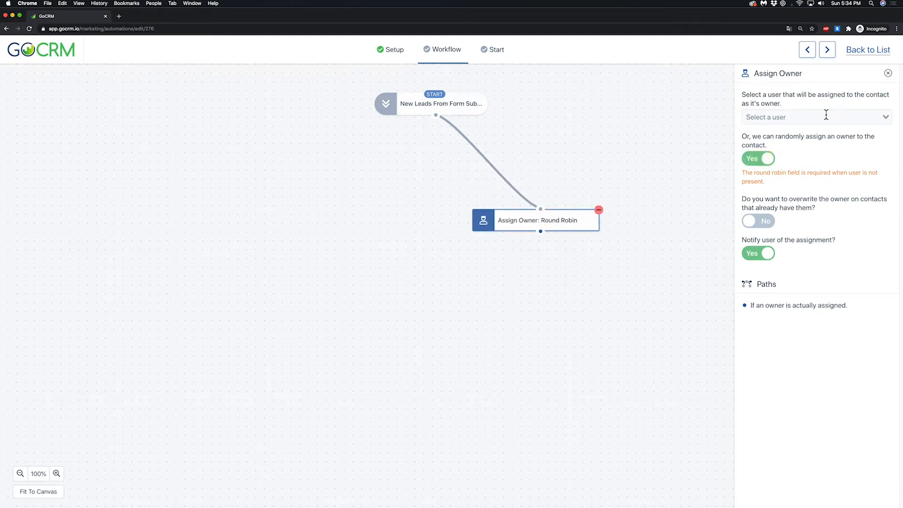
{"action": "left_click", "coordinate": [887, 73]}
Step: Add a Wait For action connected after the owner assignment and set its delay to 5 minutes
{"action": "scroll", "coordinate": [804, 333], "scroll_direction": "down", "scroll_amount": 7}
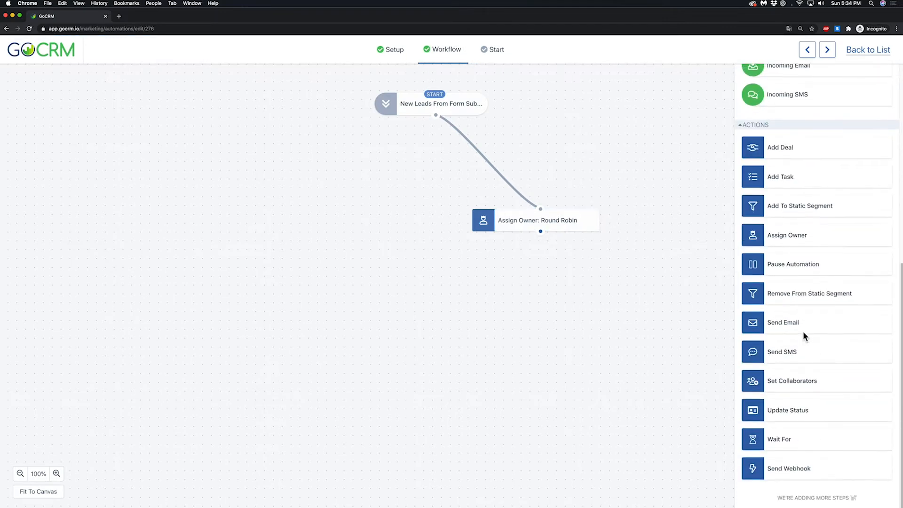
{"action": "left_click_drag", "start_coordinate": [802, 450], "coordinate": [552, 322]}
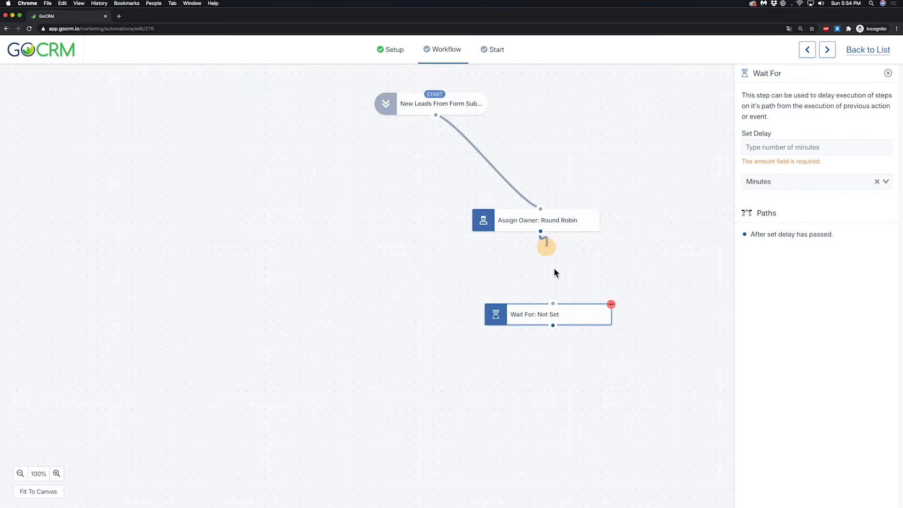
{"action": "left_click_drag", "start_coordinate": [554, 272], "coordinate": [573, 304]}
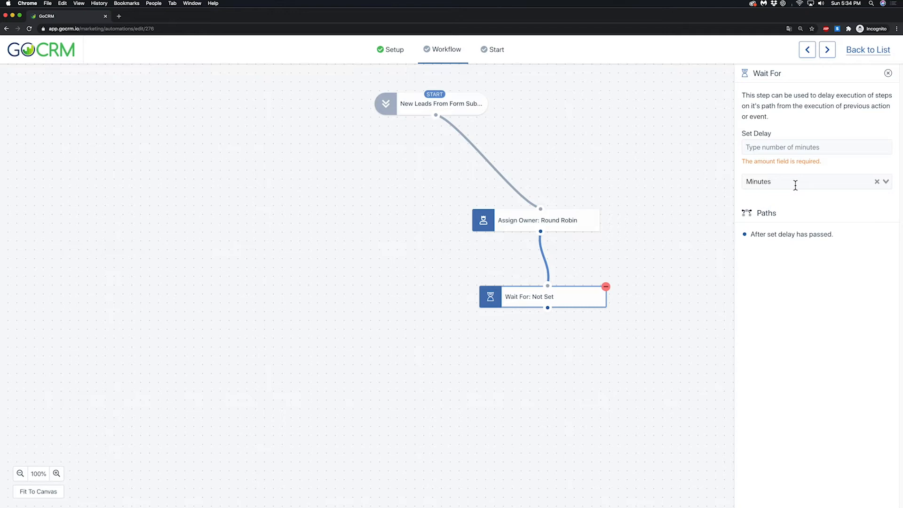
{"action": "left_click", "coordinate": [780, 149]}
{"action": "type", "text": "5"}
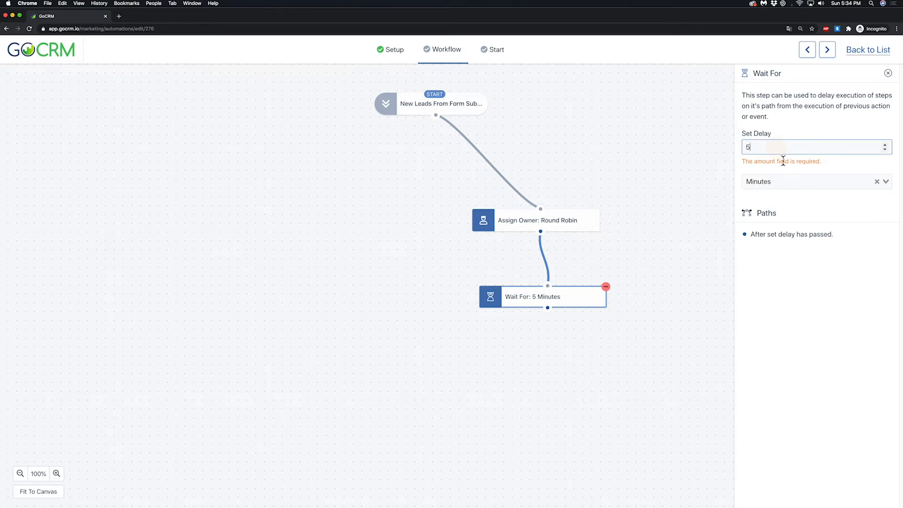
{"action": "left_click", "coordinate": [888, 74]}
Step: Add a Send Email action using the "New Lead Email" template and connect it after the 5-minute wait
{"action": "scroll", "coordinate": [823, 326], "scroll_direction": "down", "scroll_amount": 5}
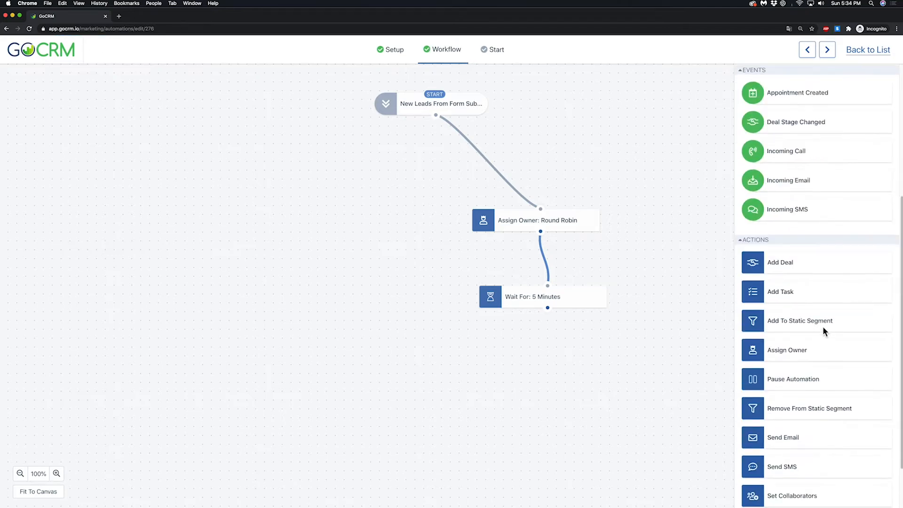
{"action": "scroll", "coordinate": [823, 326], "scroll_direction": "down", "scroll_amount": 3}
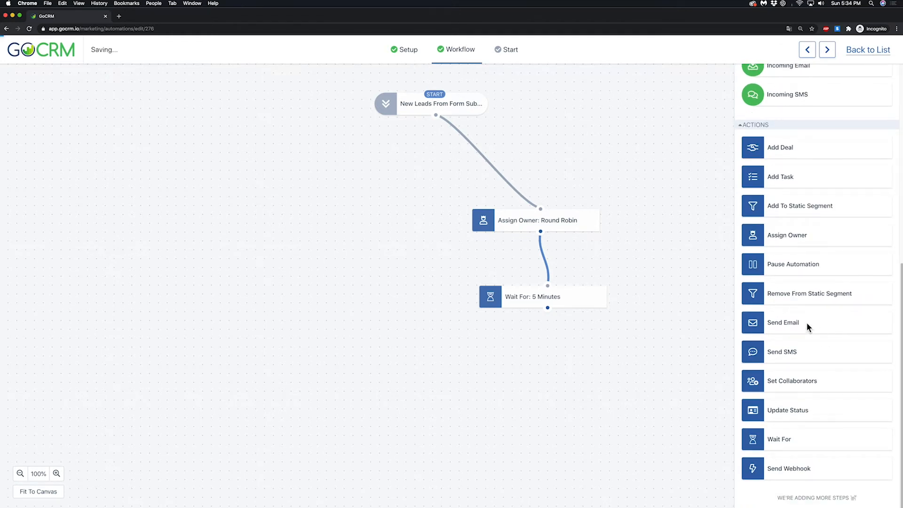
{"action": "left_click_drag", "start_coordinate": [806, 323], "coordinate": [549, 370]}
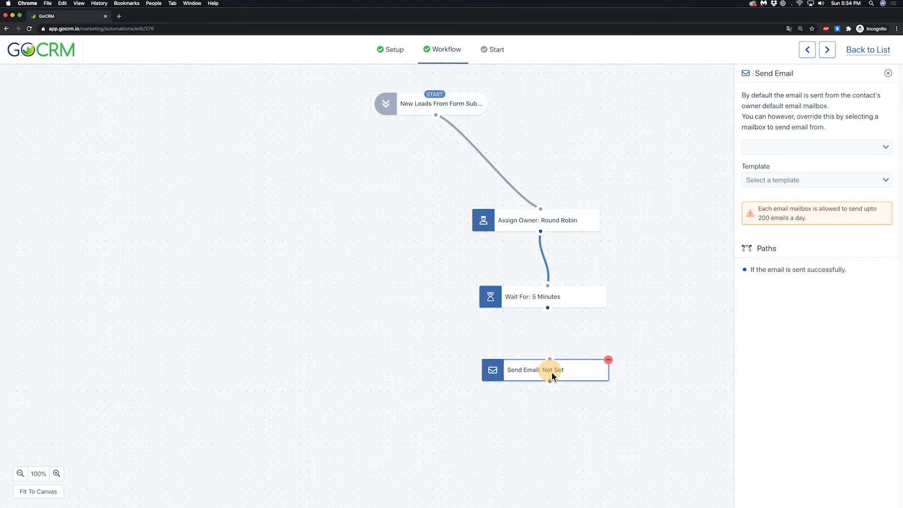
{"action": "left_click", "coordinate": [771, 180]}
{"action": "left_click", "coordinate": [774, 196]}
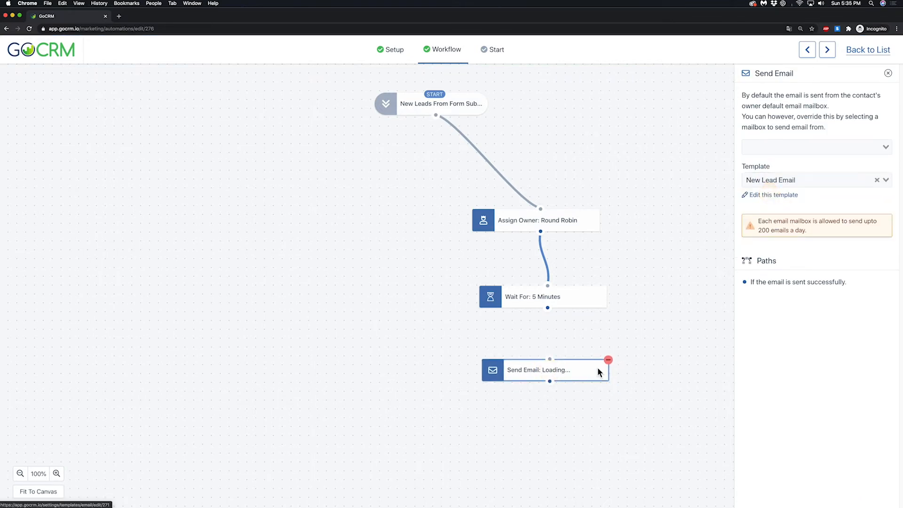
{"action": "left_click_drag", "start_coordinate": [547, 308], "coordinate": [550, 358]}
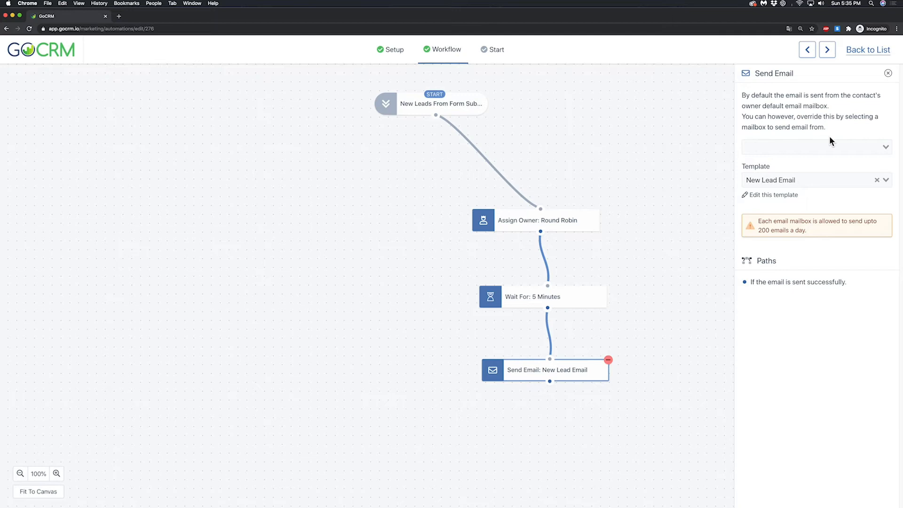
{"action": "left_click", "coordinate": [888, 74]}
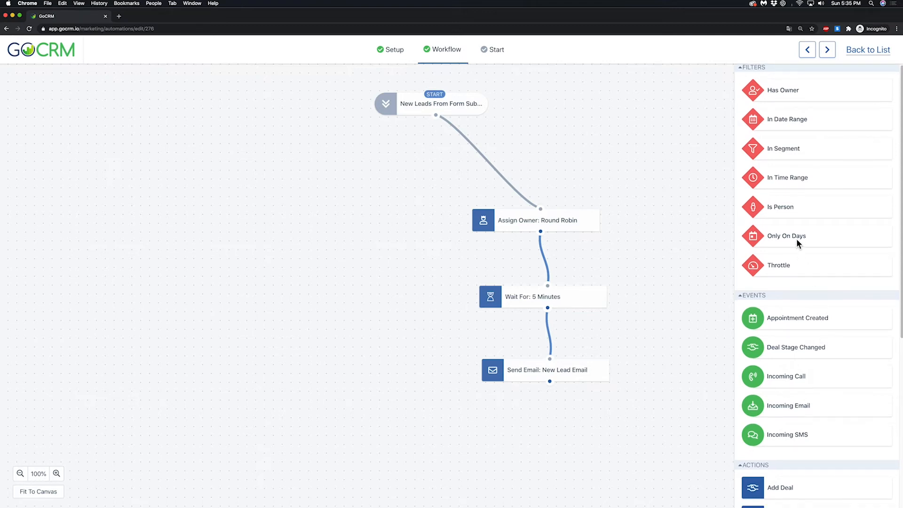
Step: Add an Only On Days filter connected after the email action, with Monday, Tuesday, Wednesday, Thursday and Friday selected
{"action": "left_click_drag", "start_coordinate": [797, 238], "coordinate": [545, 439]}
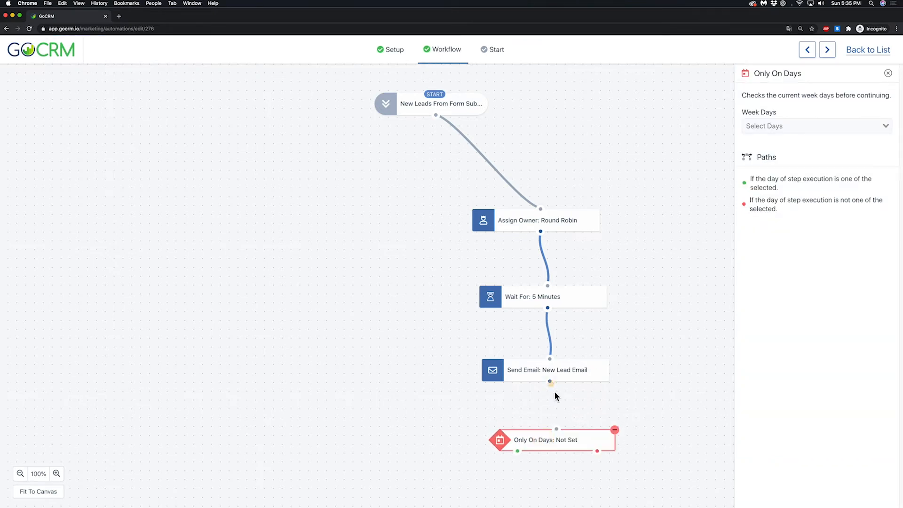
{"action": "left_click_drag", "start_coordinate": [555, 395], "coordinate": [575, 440]}
{"action": "left_click", "coordinate": [768, 127]}
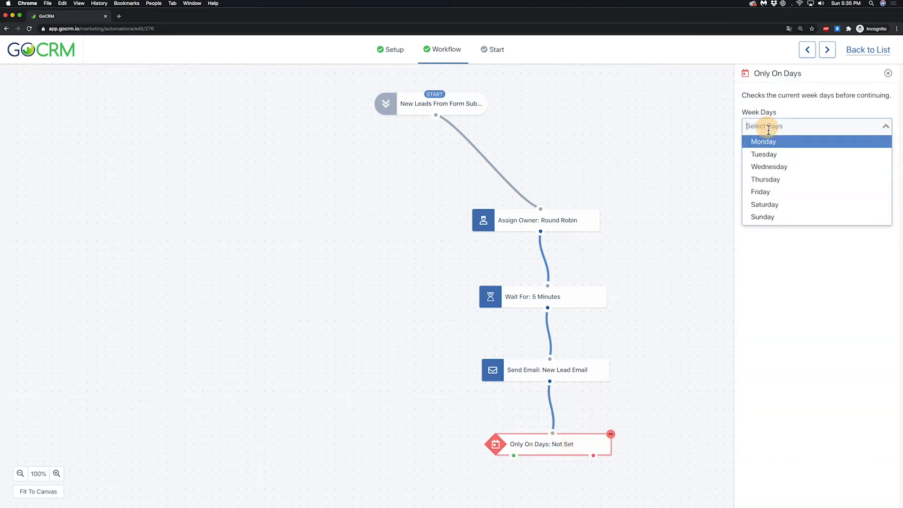
{"action": "left_click", "coordinate": [769, 141]}
{"action": "left_click", "coordinate": [800, 125]}
{"action": "left_click", "coordinate": [798, 154]}
{"action": "left_click", "coordinate": [838, 126]}
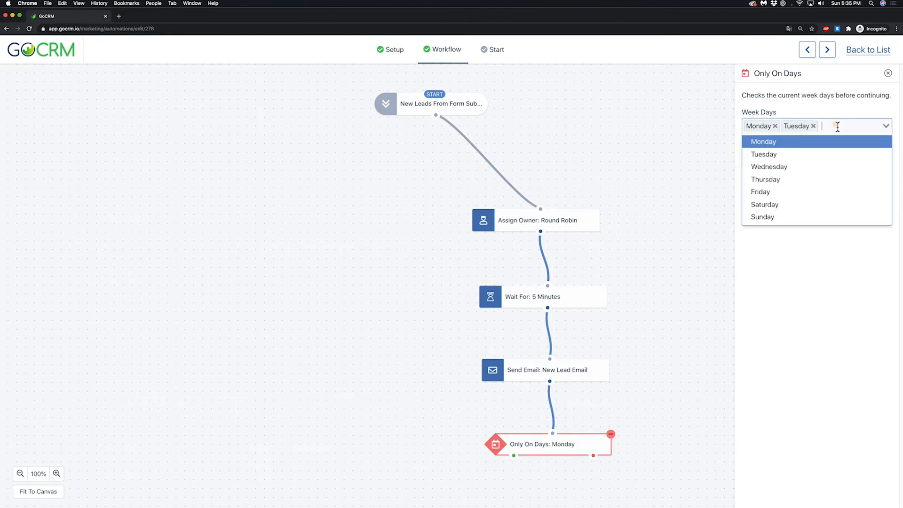
{"action": "left_click", "coordinate": [818, 167]}
{"action": "left_click", "coordinate": [880, 127]}
{"action": "left_click", "coordinate": [817, 179]}
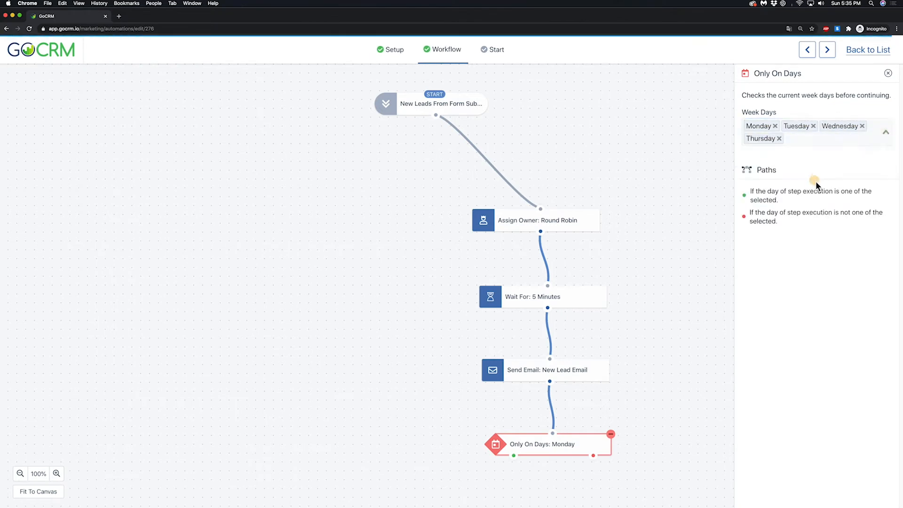
{"action": "left_click", "coordinate": [814, 134]}
{"action": "left_click", "coordinate": [791, 206]}
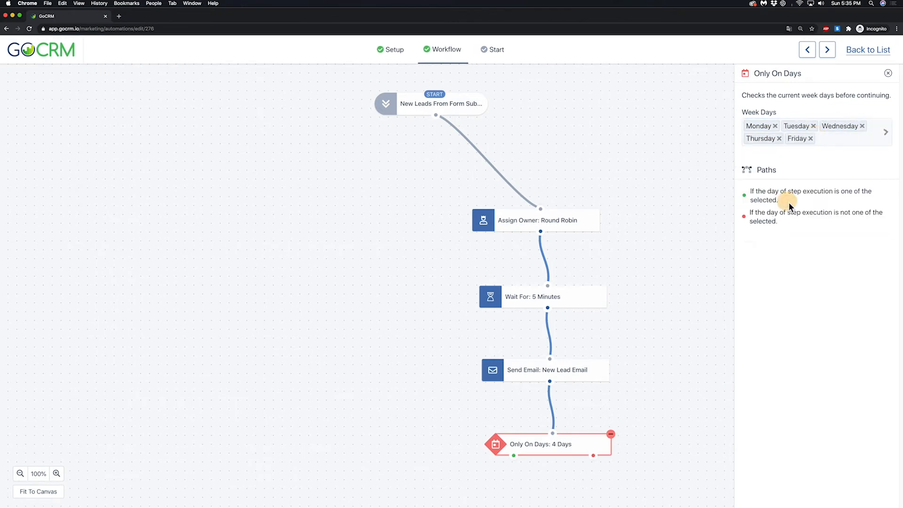
{"action": "left_click", "coordinate": [888, 73]}
Step: Add an In Time Range filter on the matching-day path of Only On Days, set to after 7 AM and before 12 PM
{"action": "scroll", "coordinate": [699, 330], "scroll_direction": "down", "scroll_amount": 2}
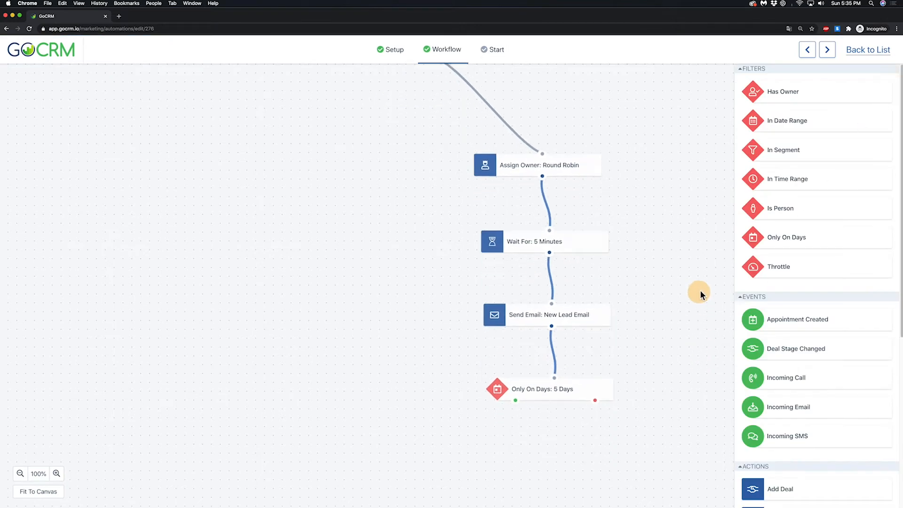
{"action": "scroll", "coordinate": [700, 289], "scroll_direction": "down", "scroll_amount": 2}
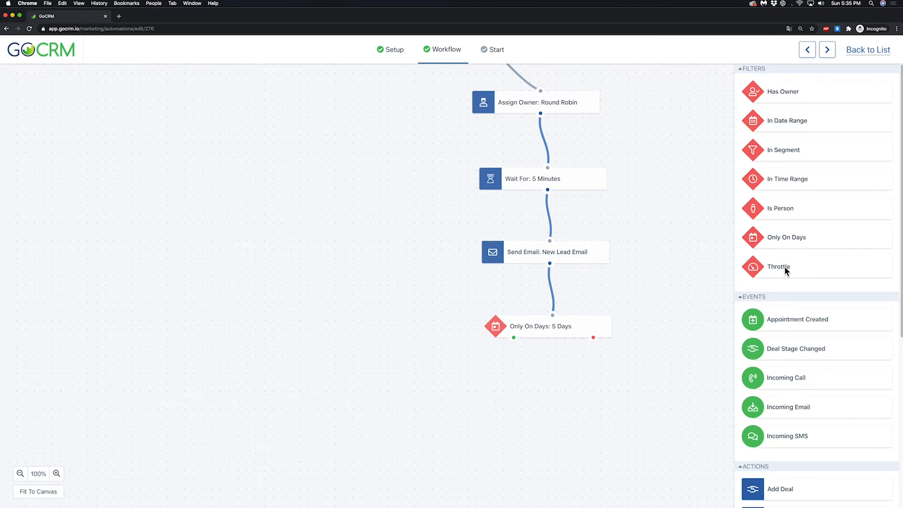
{"action": "left_click_drag", "start_coordinate": [794, 180], "coordinate": [535, 396]}
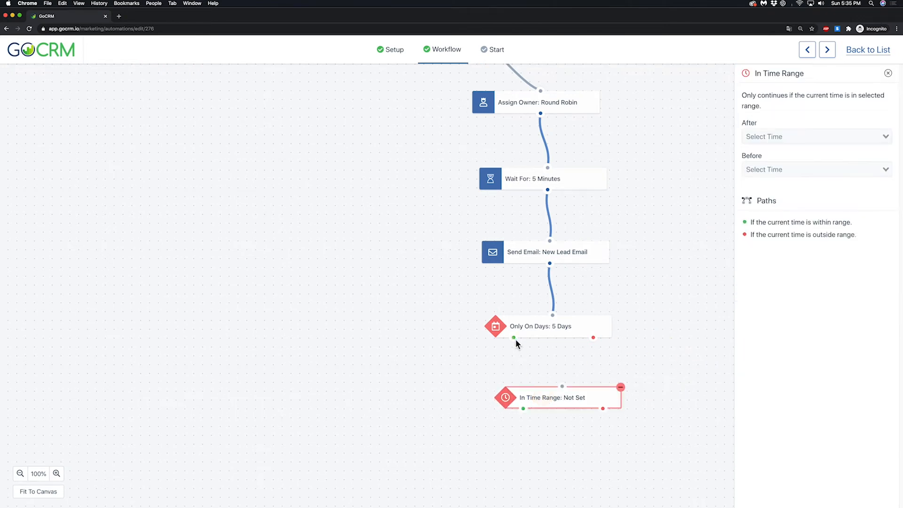
{"action": "left_click_drag", "start_coordinate": [515, 338], "coordinate": [564, 399]}
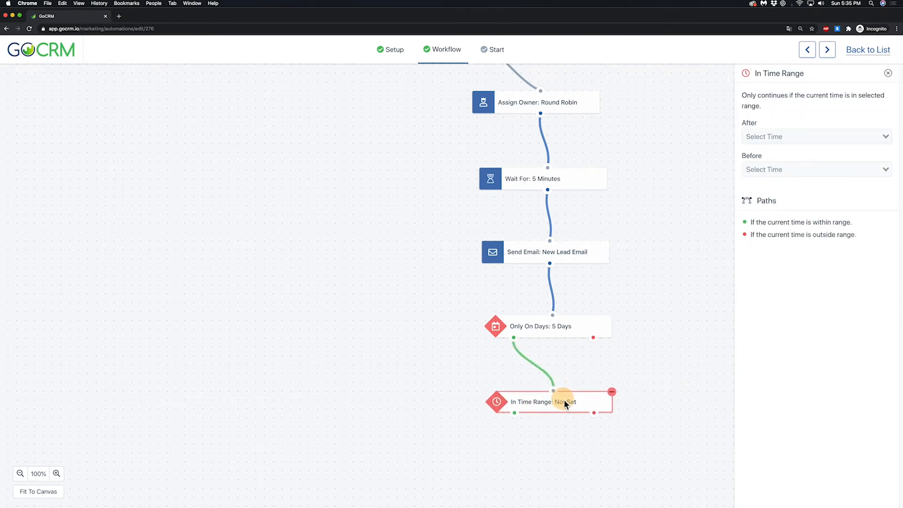
{"action": "left_click", "coordinate": [774, 136]}
{"action": "left_click", "coordinate": [777, 242]}
{"action": "left_click", "coordinate": [773, 171]}
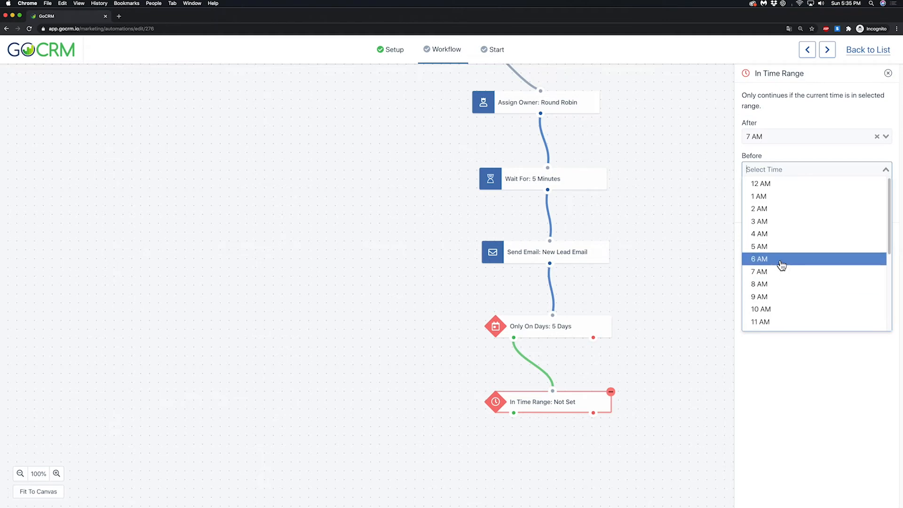
{"action": "scroll", "coordinate": [781, 264], "scroll_direction": "down", "scroll_amount": 5}
{"action": "left_click", "coordinate": [767, 214]}
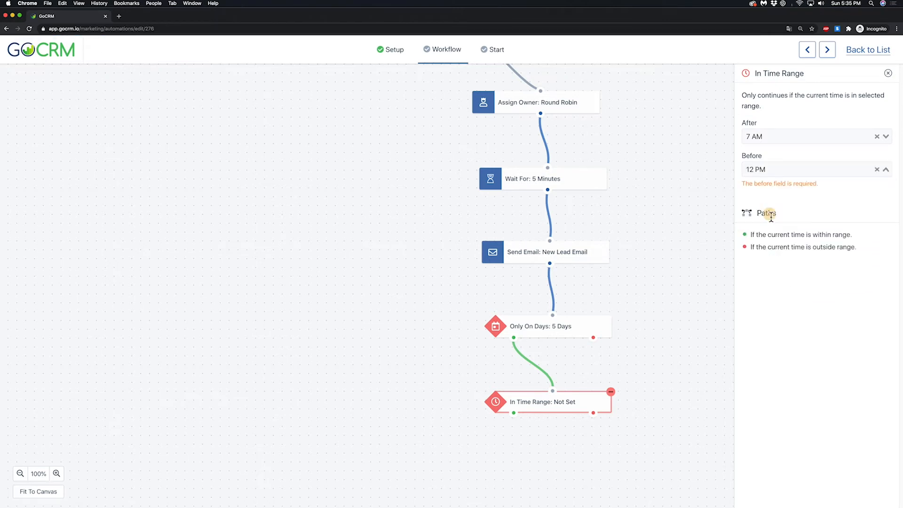
{"action": "left_click_drag", "start_coordinate": [586, 404], "coordinate": [591, 404]}
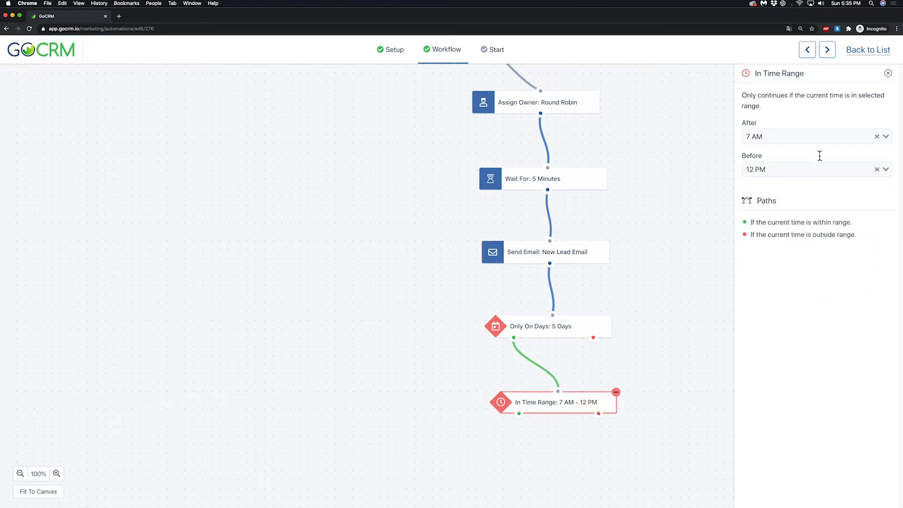
{"action": "left_click", "coordinate": [888, 73]}
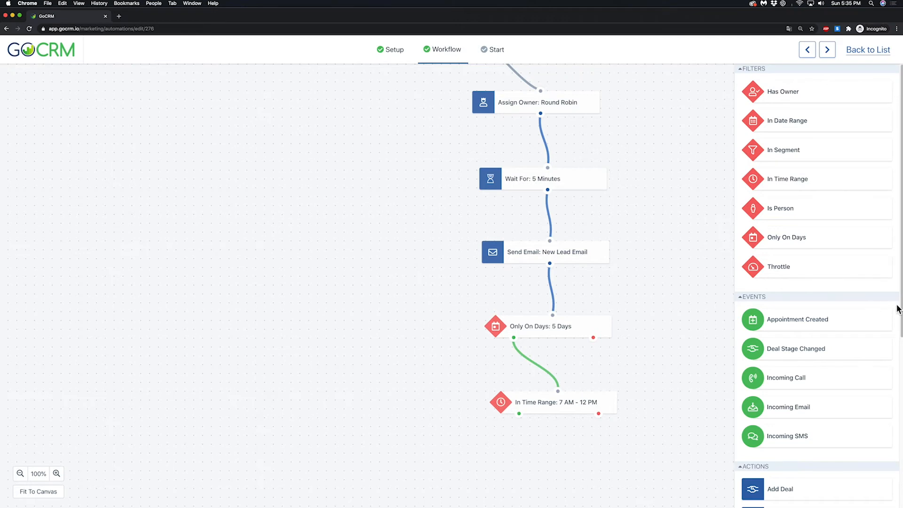
Step: Add a Send SMS action with the "New Lead" template on the within-range path of the time filter
{"action": "scroll", "coordinate": [822, 309], "scroll_direction": "down", "scroll_amount": 7}
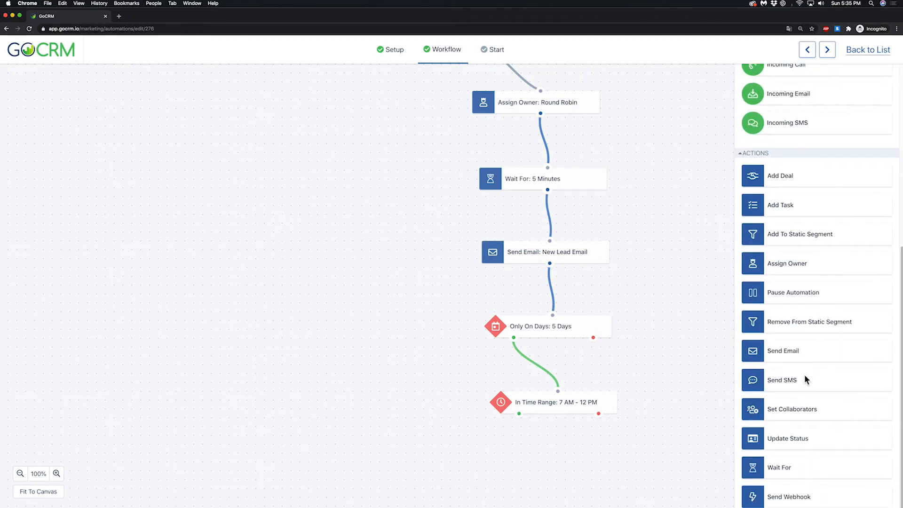
{"action": "left_click_drag", "start_coordinate": [805, 374], "coordinate": [559, 472]}
{"action": "left_click_drag", "start_coordinate": [519, 414], "coordinate": [567, 462]}
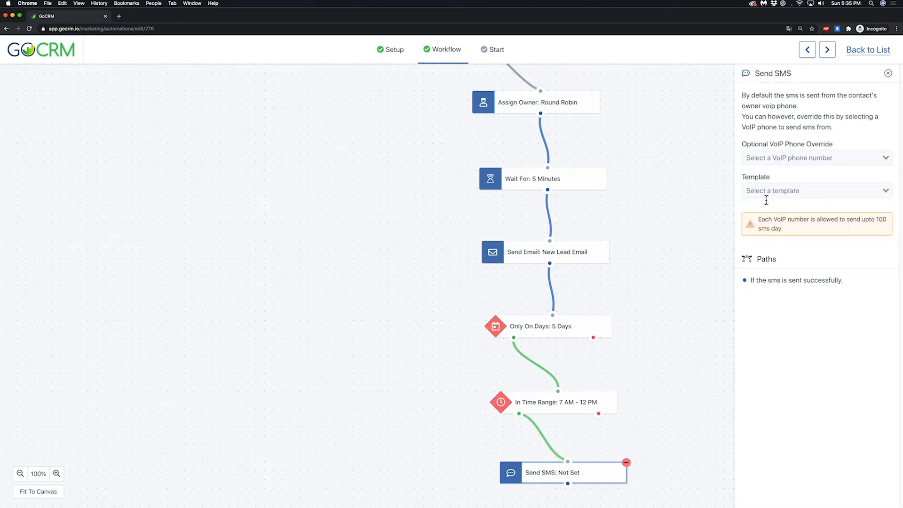
{"action": "left_click", "coordinate": [767, 196]}
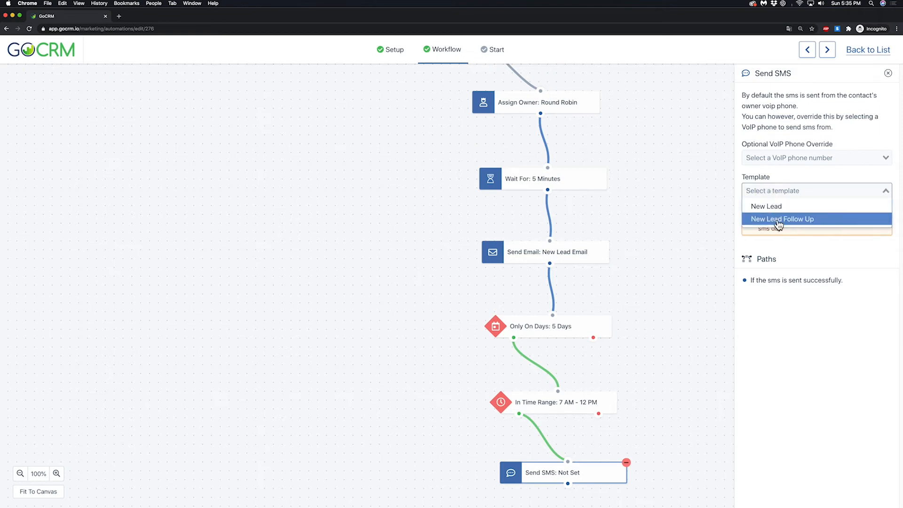
{"action": "left_click", "coordinate": [766, 204]}
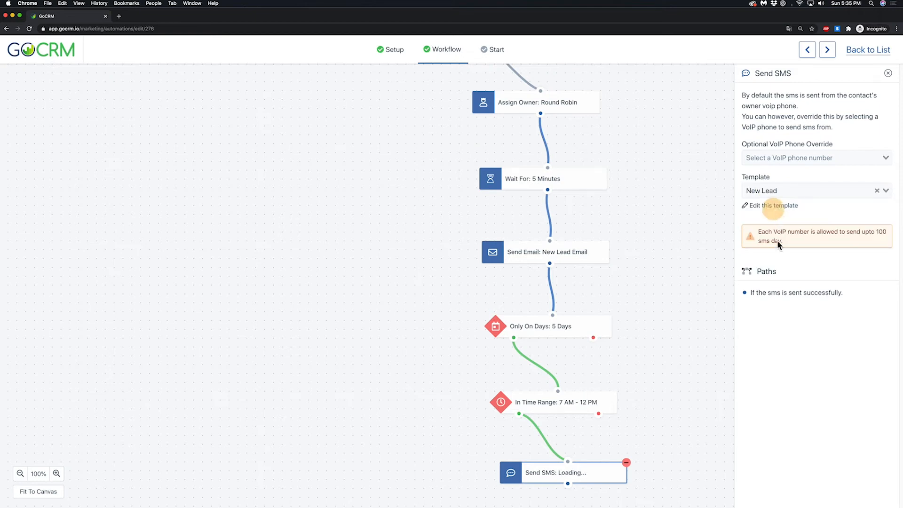
{"action": "left_click", "coordinate": [887, 73]}
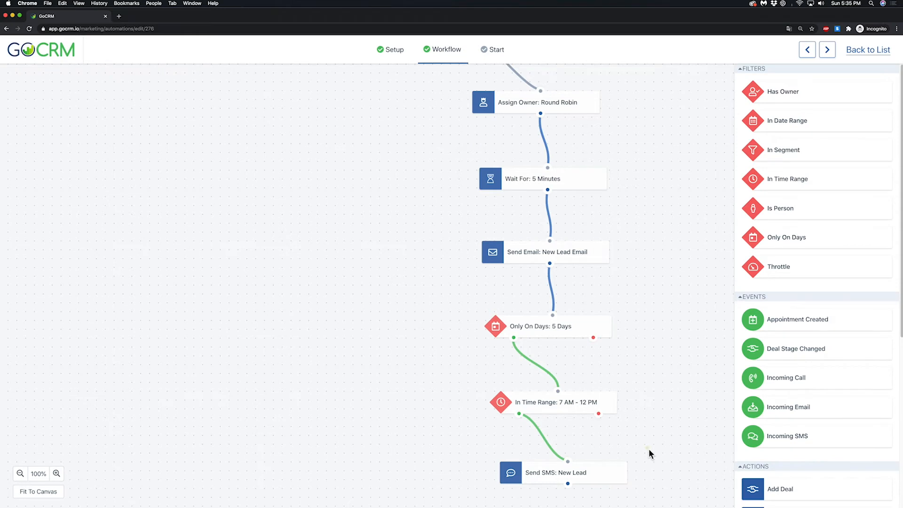
Step: Add a Wait For action connected after the New Lead SMS, with a delay of 1 minute
{"action": "left_click_drag", "start_coordinate": [649, 450], "coordinate": [628, 240]}
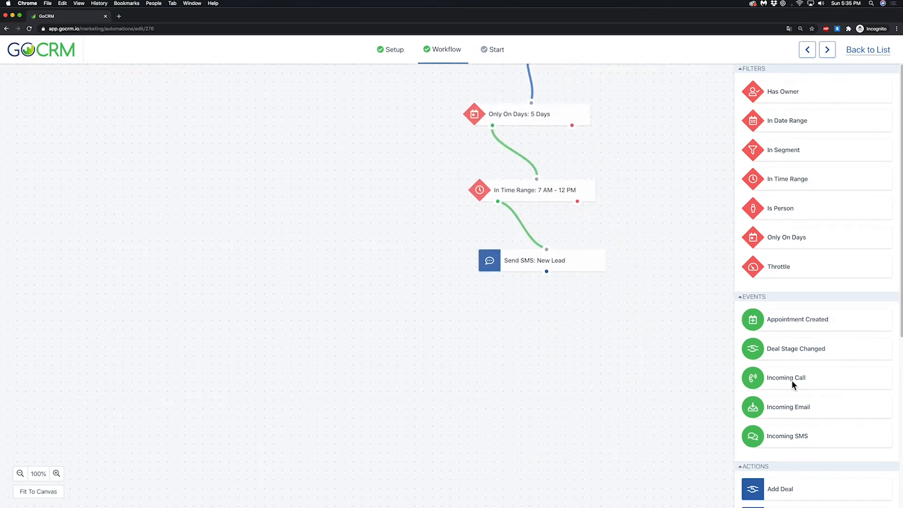
{"action": "scroll", "coordinate": [803, 410], "scroll_direction": "down", "scroll_amount": 6}
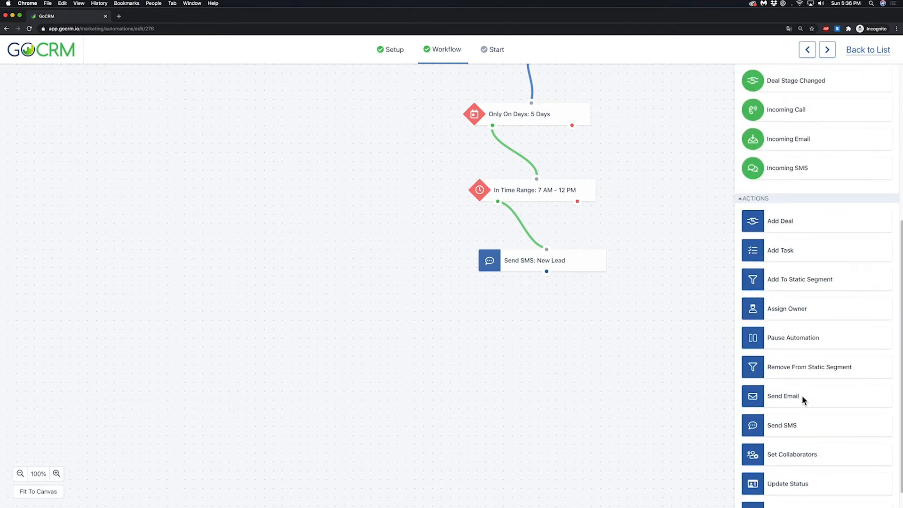
{"action": "scroll", "coordinate": [806, 445], "scroll_direction": "down", "scroll_amount": 2}
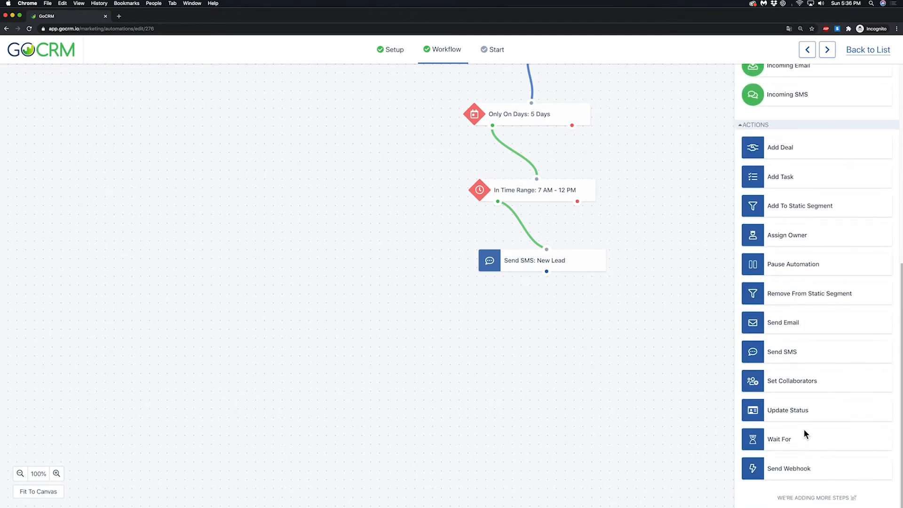
{"action": "left_click_drag", "start_coordinate": [804, 432], "coordinate": [548, 322]}
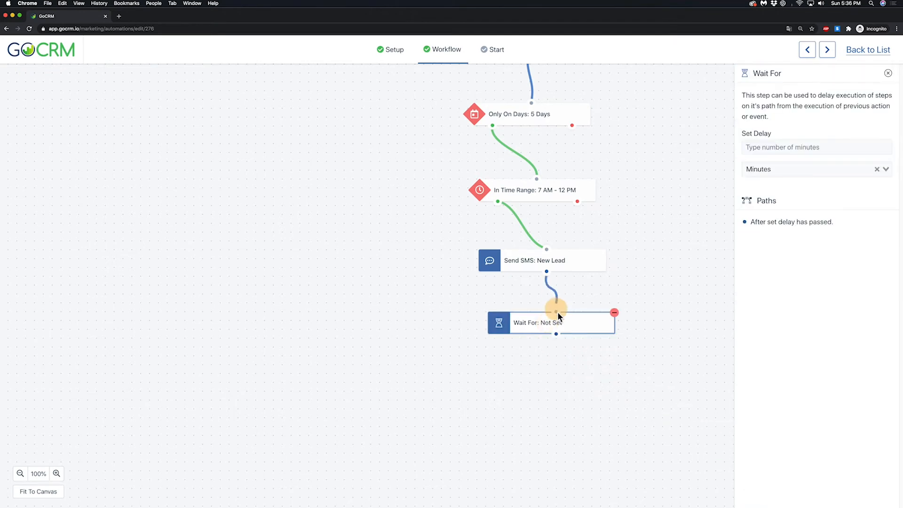
{"action": "left_click", "coordinate": [772, 146]}
{"action": "type", "text": "1"}
{"action": "left_click", "coordinate": [772, 182]}
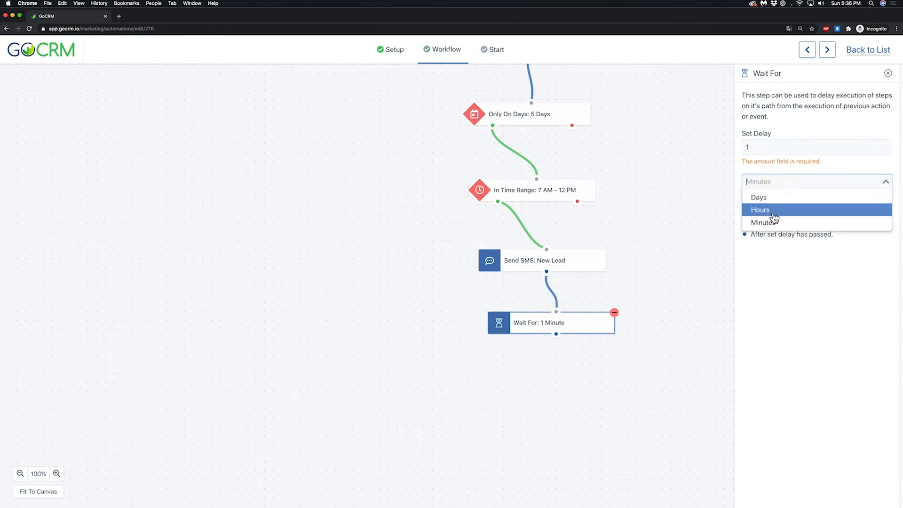
{"action": "left_click", "coordinate": [774, 221]}
{"action": "left_click_drag", "start_coordinate": [557, 328], "coordinate": [551, 330]}
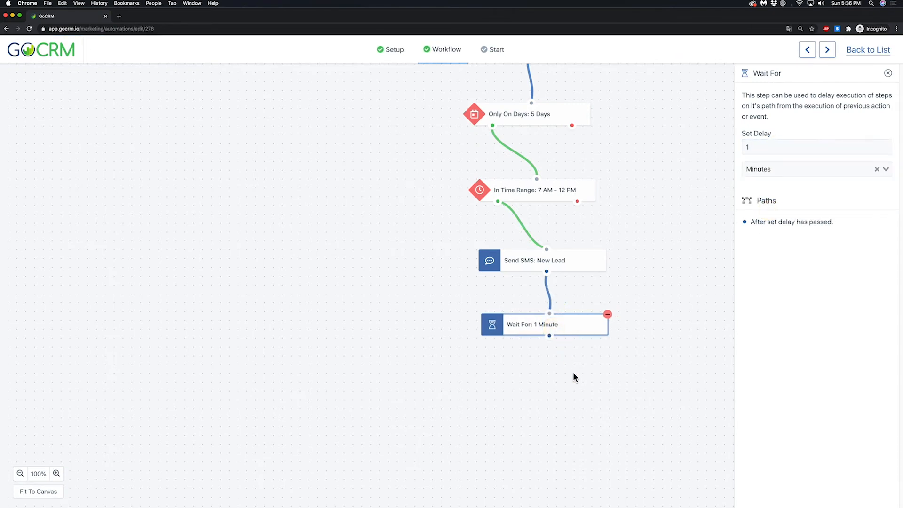
{"action": "left_click", "coordinate": [888, 73]}
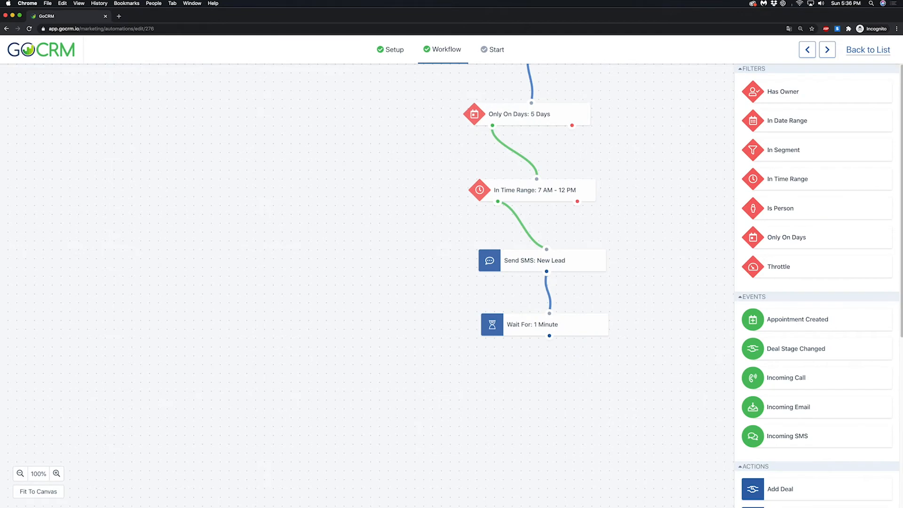
{"action": "left_click", "coordinate": [673, 26]}
{"action": "left_click", "coordinate": [616, 102]}
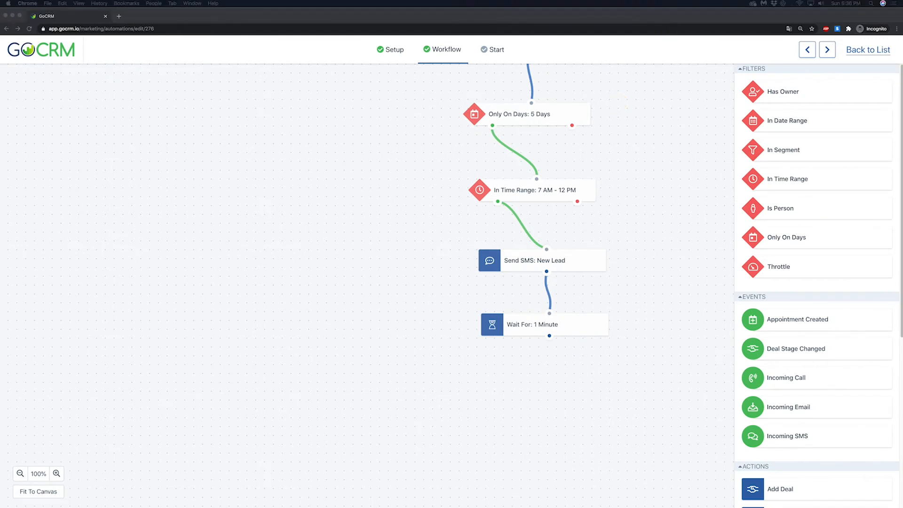
{"action": "left_click", "coordinate": [615, 102]}
{"action": "left_click", "coordinate": [546, 244]}
Step: Add an Add Task action and connect it after the 1-minute wait
{"action": "scroll", "coordinate": [796, 347], "scroll_direction": "down", "scroll_amount": 1}
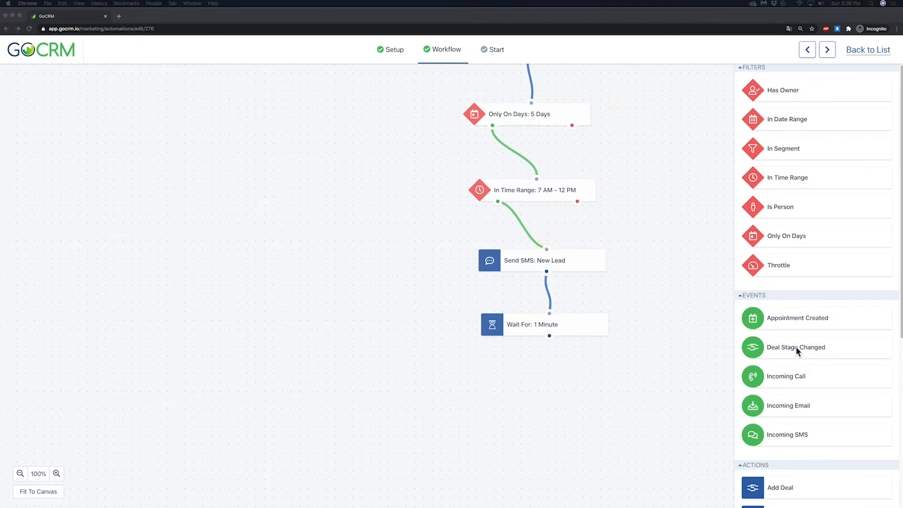
{"action": "scroll", "coordinate": [796, 346], "scroll_direction": "down", "scroll_amount": 8}
{"action": "left_click", "coordinate": [798, 182]}
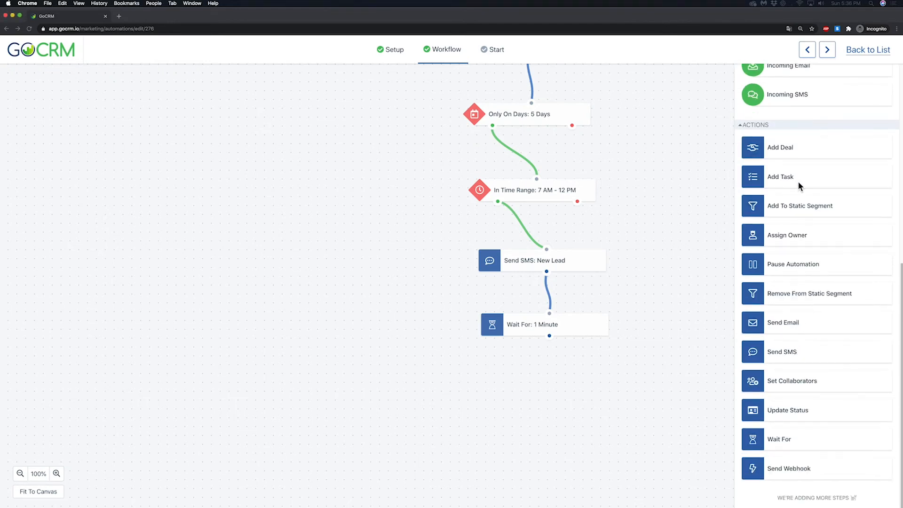
{"action": "left_click_drag", "start_coordinate": [798, 182], "coordinate": [552, 406]}
{"action": "left_click_drag", "start_coordinate": [550, 337], "coordinate": [561, 397]}
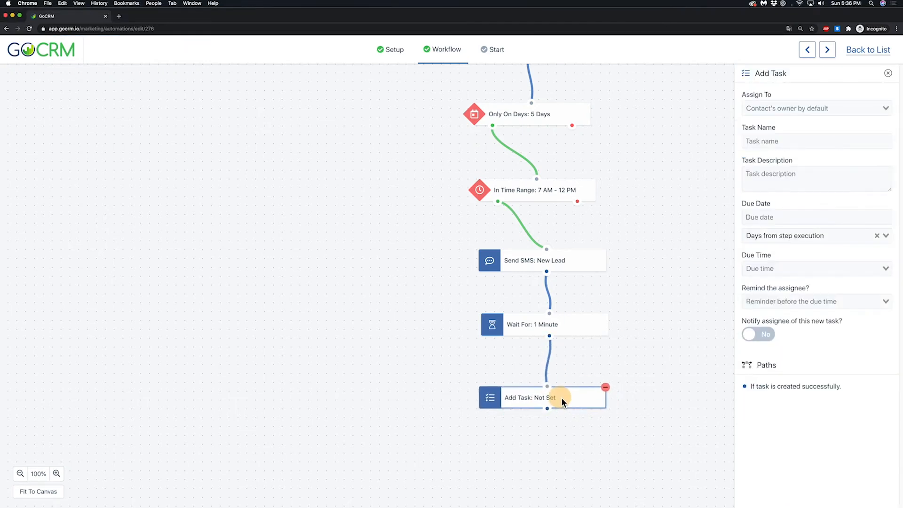
Step: Name the task "Call Lead" and describe it as "Call new lead from form submission to setup initial appointment."
{"action": "left_click", "coordinate": [777, 140]}
{"action": "type", "text": "Call Lea"}
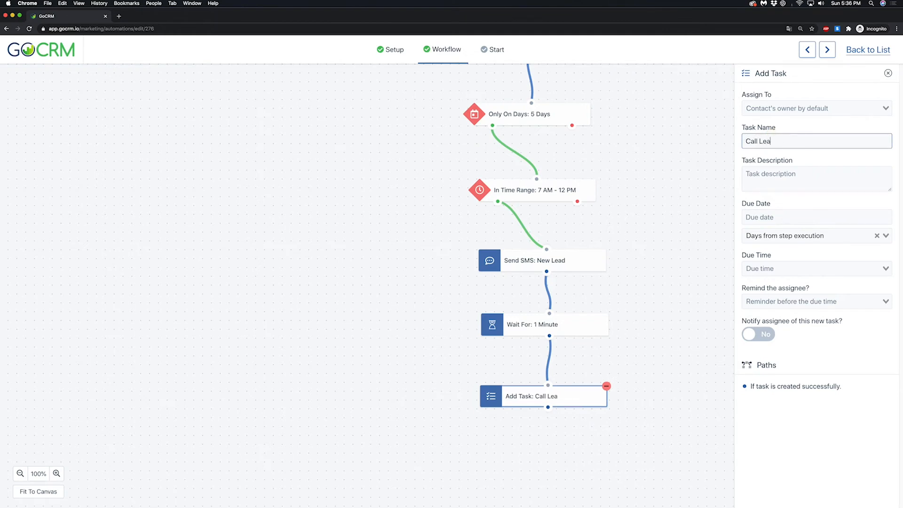
{"action": "type", "text": "d"}
{"action": "key", "text": "Tab"}
{"action": "type", "text": "Call new lead "}
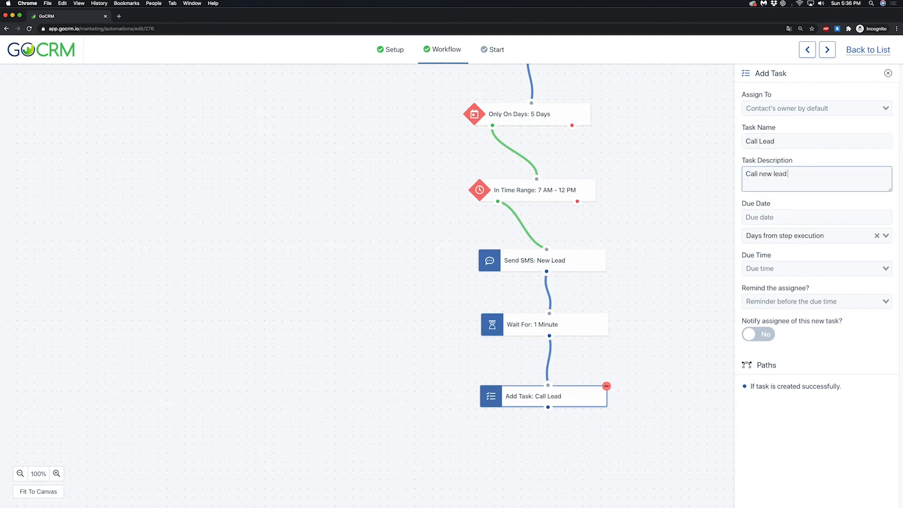
{"action": "type", "text": "from form submission to setup initial appoin"}
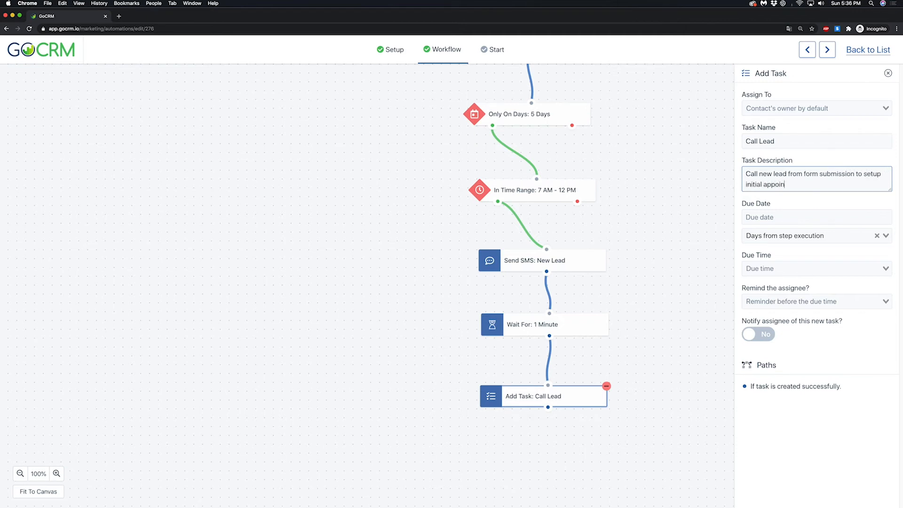
{"action": "type", "text": "tment."}
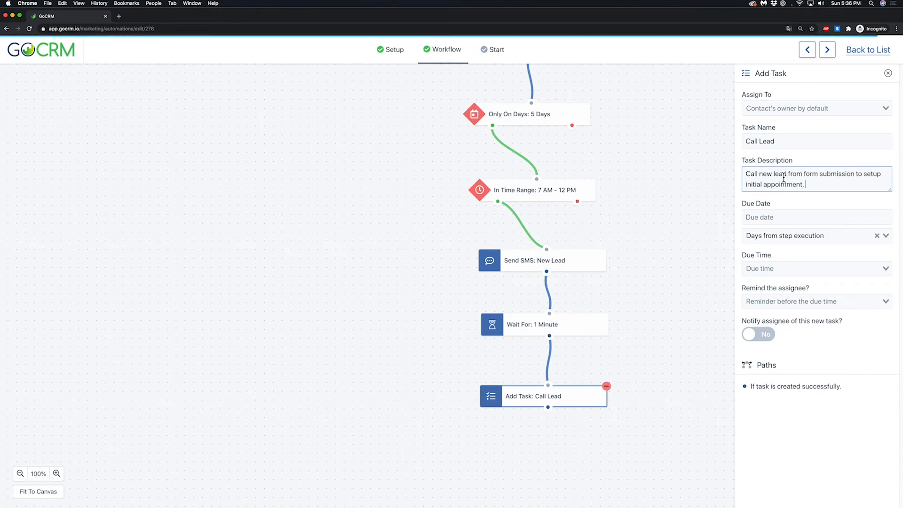
Step: Set the Call Lead task due 1 day from step execution at 6 PM
{"action": "left_click", "coordinate": [777, 218]}
{"action": "type", "text": "1"}
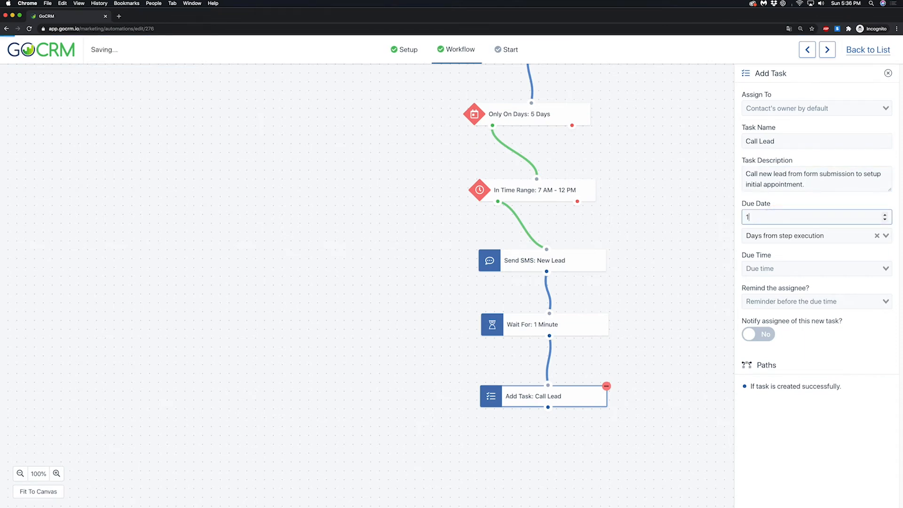
{"action": "left_click", "coordinate": [778, 267]}
{"action": "scroll", "coordinate": [794, 378], "scroll_direction": "down", "scroll_amount": 1}
{"action": "scroll", "coordinate": [793, 378], "scroll_direction": "down", "scroll_amount": 3}
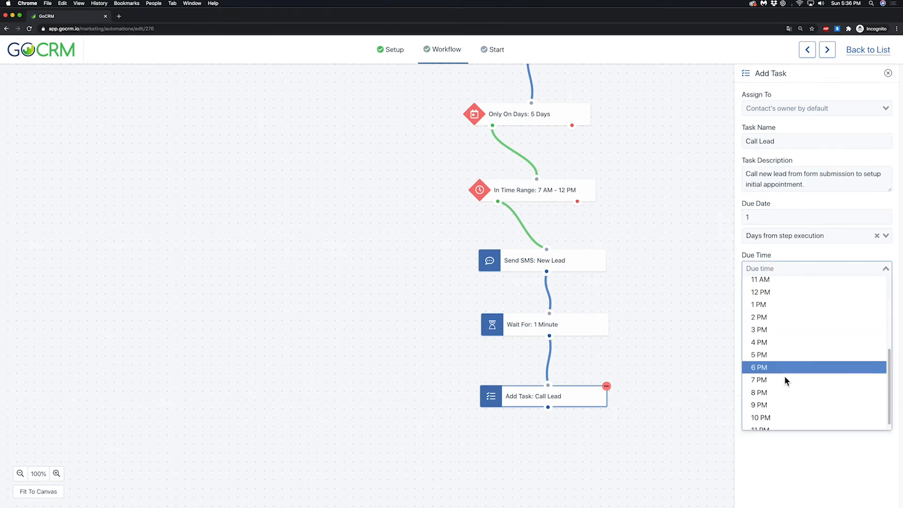
{"action": "left_click", "coordinate": [784, 375]}
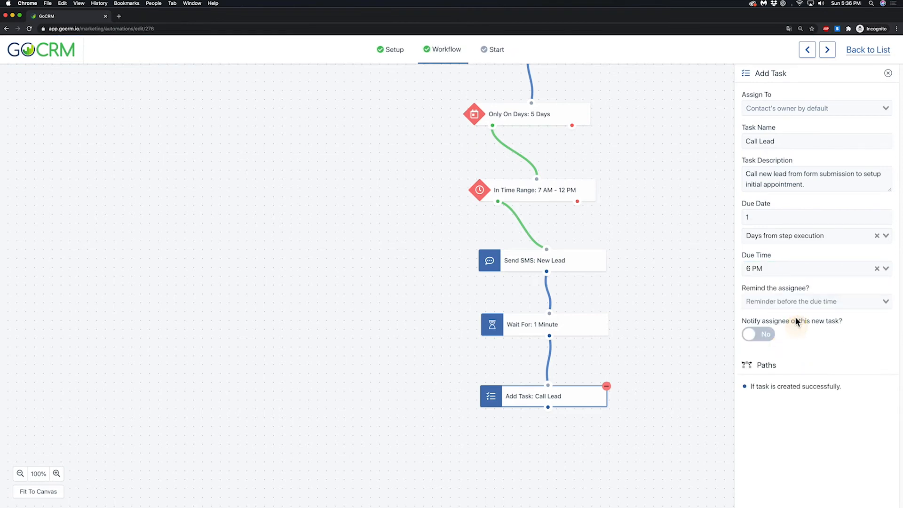
Step: Set the Call Lead task's reminder to 3 Hours Before and turn on notifying the assignee of the new task
{"action": "left_click", "coordinate": [795, 302]}
{"action": "left_click", "coordinate": [795, 320]}
{"action": "left_click", "coordinate": [765, 335]}
{"action": "left_click", "coordinate": [783, 303]}
{"action": "left_click", "coordinate": [792, 380]}
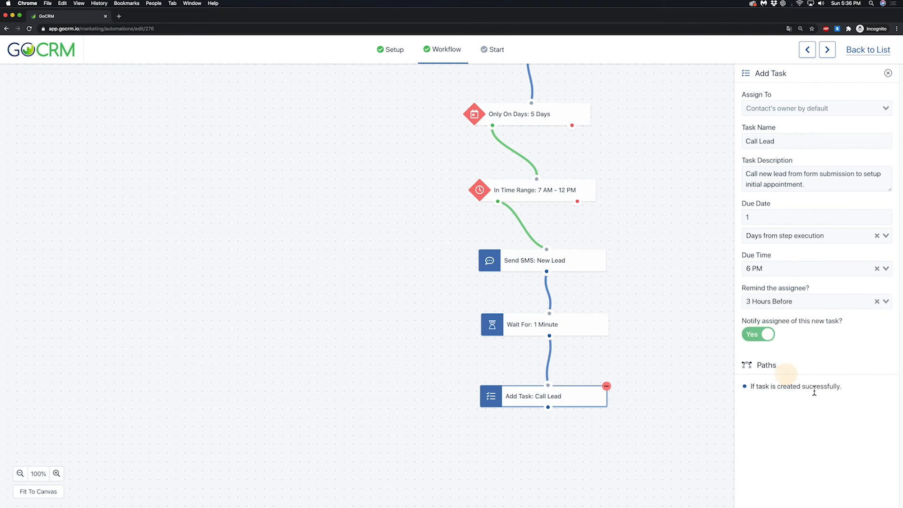
{"action": "left_click", "coordinate": [888, 74]}
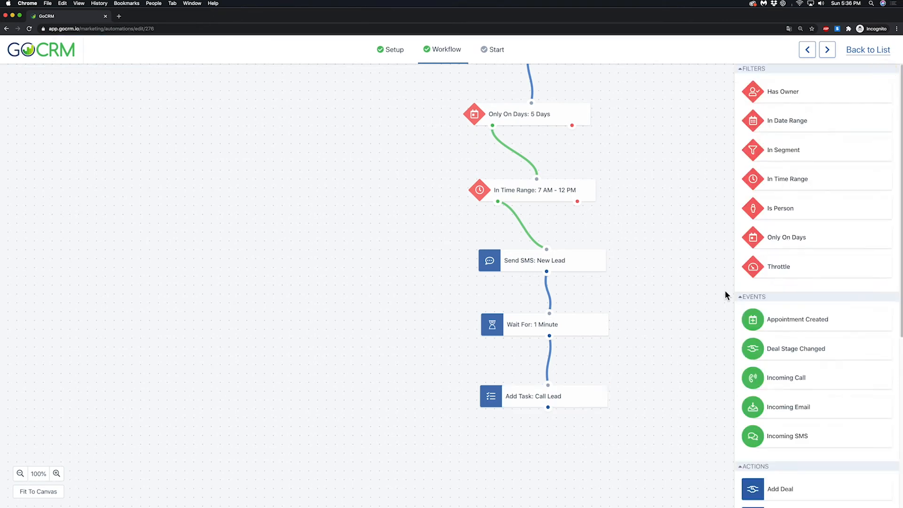
Step: Add a Wait For action connected after the Call Lead task, with a delay of 2 days
{"action": "left_click_drag", "start_coordinate": [673, 338], "coordinate": [671, 256]}
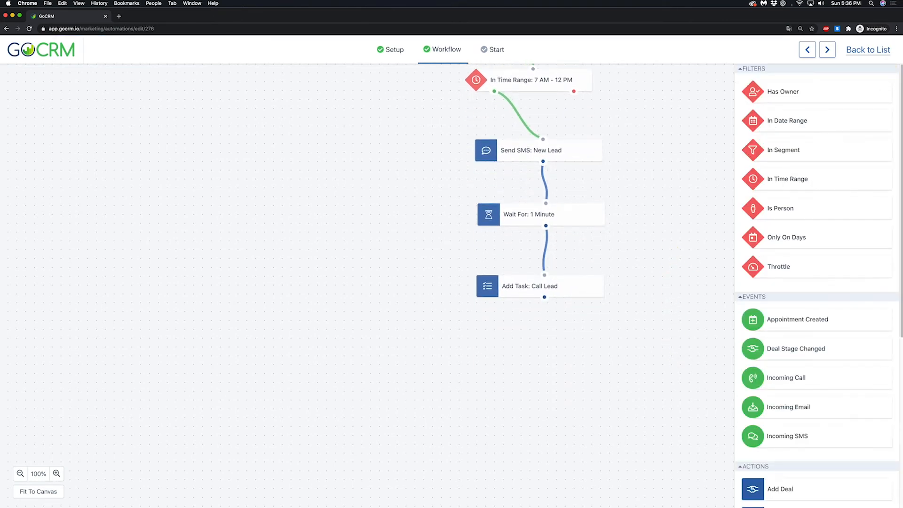
{"action": "scroll", "coordinate": [795, 325], "scroll_direction": "down", "scroll_amount": 6}
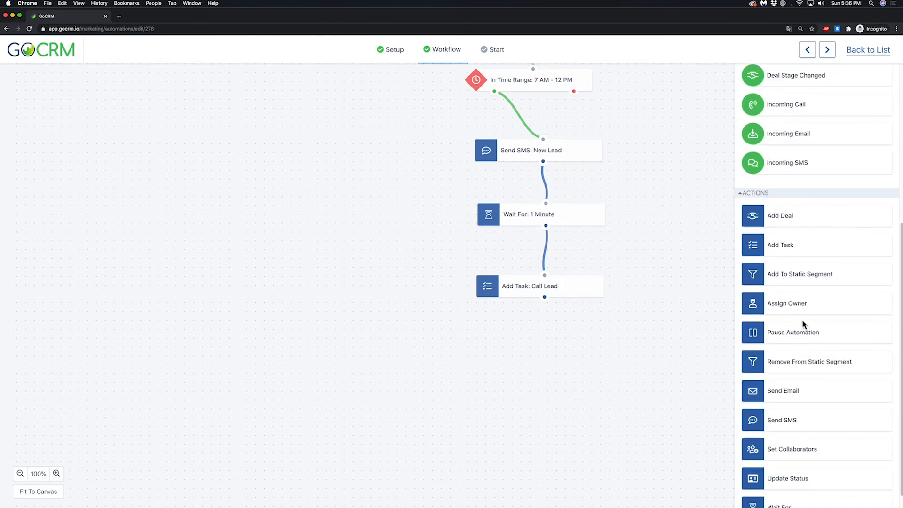
{"action": "scroll", "coordinate": [803, 320], "scroll_direction": "down", "scroll_amount": 2}
{"action": "left_click_drag", "start_coordinate": [796, 441], "coordinate": [543, 355]}
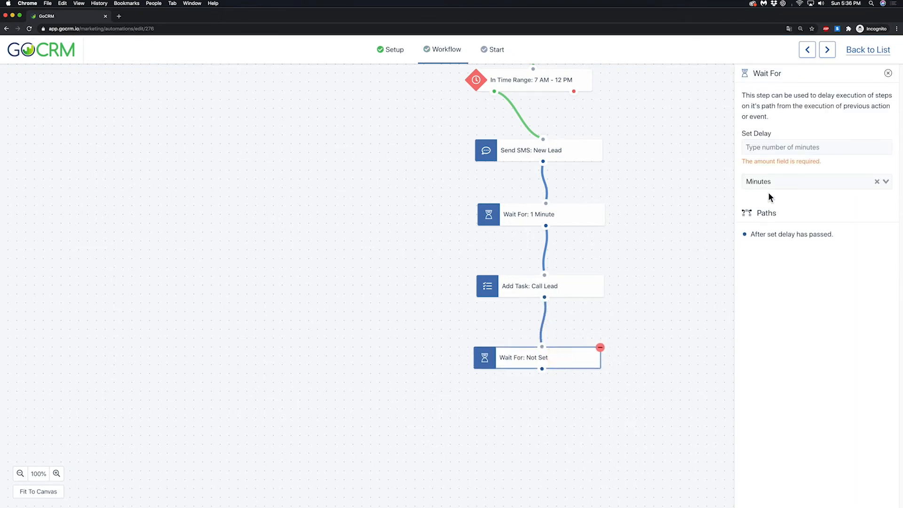
{"action": "left_click", "coordinate": [777, 147]}
{"action": "type", "text": "2"}
{"action": "left_click", "coordinate": [776, 181]}
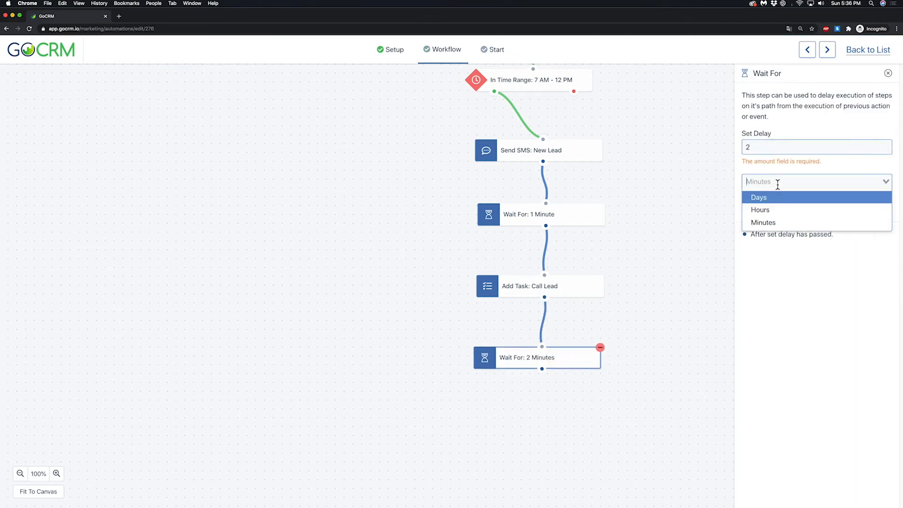
{"action": "left_click", "coordinate": [777, 187]}
{"action": "left_click", "coordinate": [888, 73]}
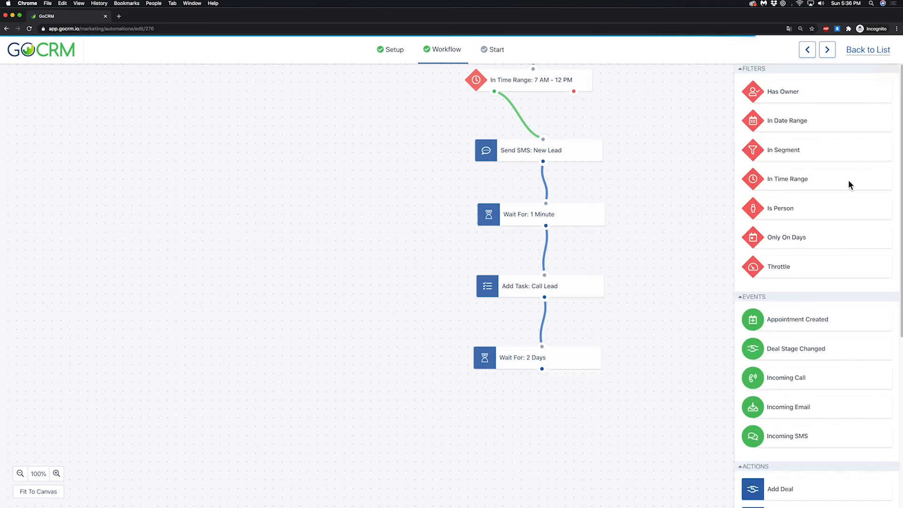
Step: Add a Send Email action using the "New Lead Follow Up" template and connect it after the 2-day wait
{"action": "scroll", "coordinate": [799, 282], "scroll_direction": "down", "scroll_amount": 10}
{"action": "left_click_drag", "start_coordinate": [791, 330], "coordinate": [534, 416]}
{"action": "left_click_drag", "start_coordinate": [543, 370], "coordinate": [557, 423]}
{"action": "left_click", "coordinate": [807, 180]}
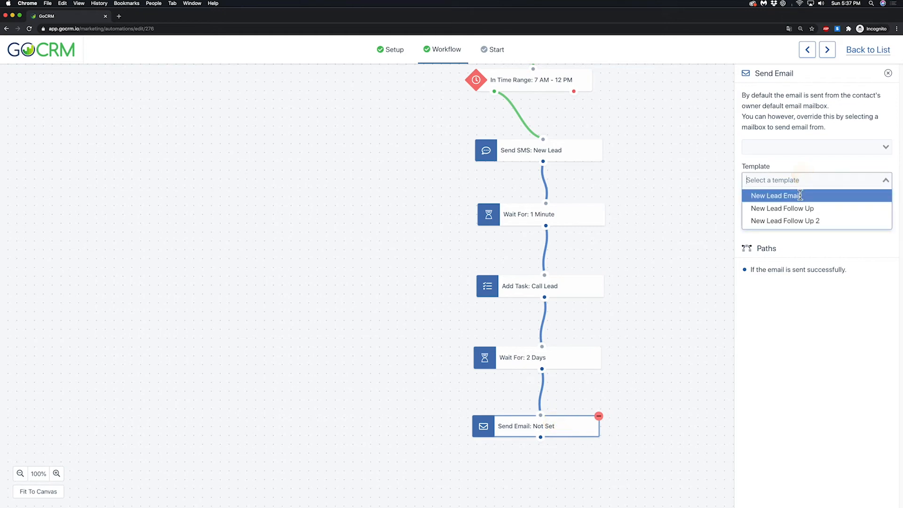
{"action": "left_click", "coordinate": [797, 208]}
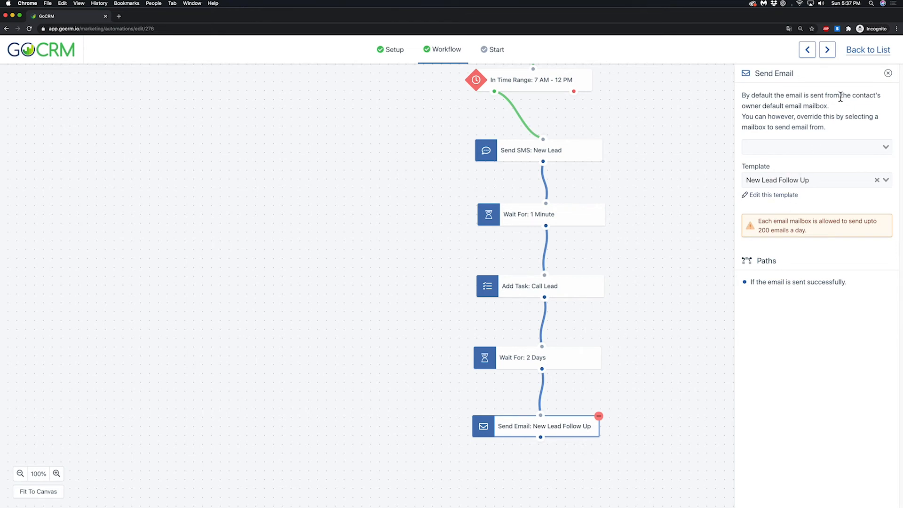
{"action": "left_click", "coordinate": [888, 74]}
Step: Add a Wait For action connected after the New Lead Follow Up email, with a delay of 2 minutes
{"action": "scroll", "coordinate": [760, 319], "scroll_direction": "down", "scroll_amount": 5}
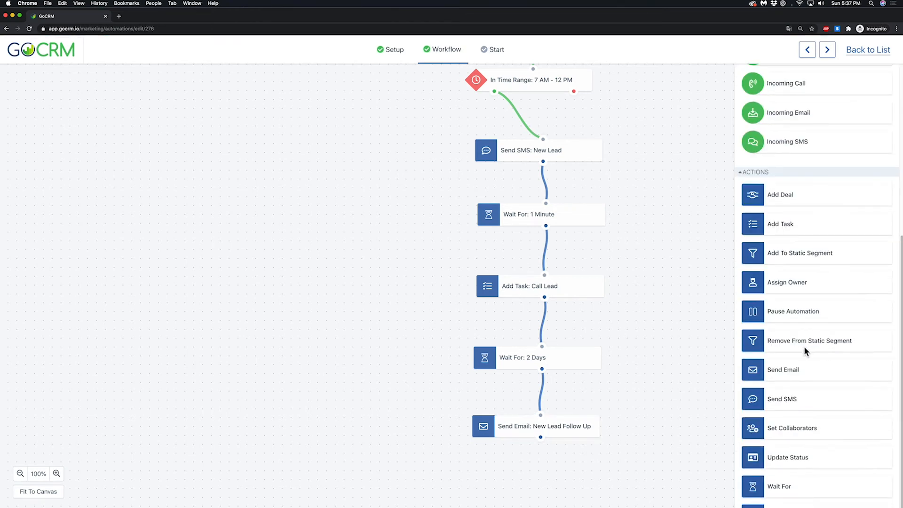
{"action": "scroll", "coordinate": [653, 329], "scroll_direction": "down", "scroll_amount": 3}
{"action": "scroll", "coordinate": [815, 351], "scroll_direction": "down", "scroll_amount": 2}
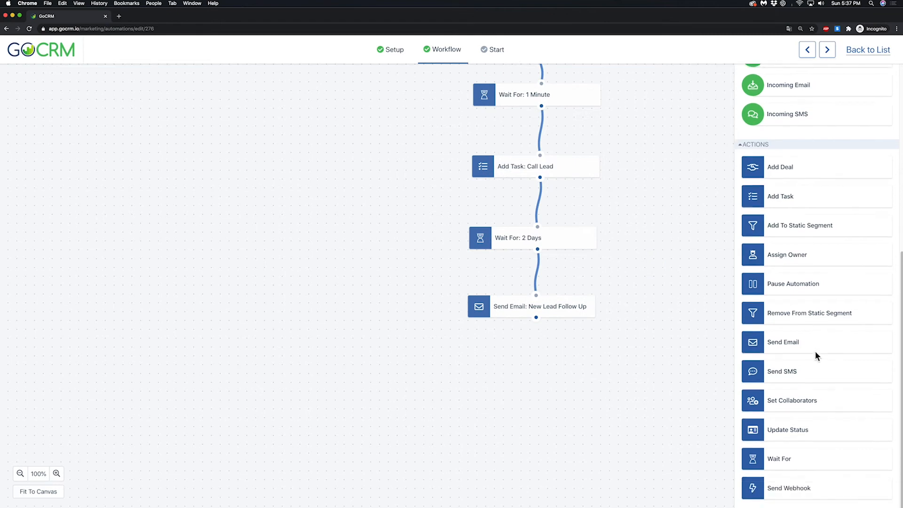
{"action": "left_click_drag", "start_coordinate": [802, 445], "coordinate": [538, 372]}
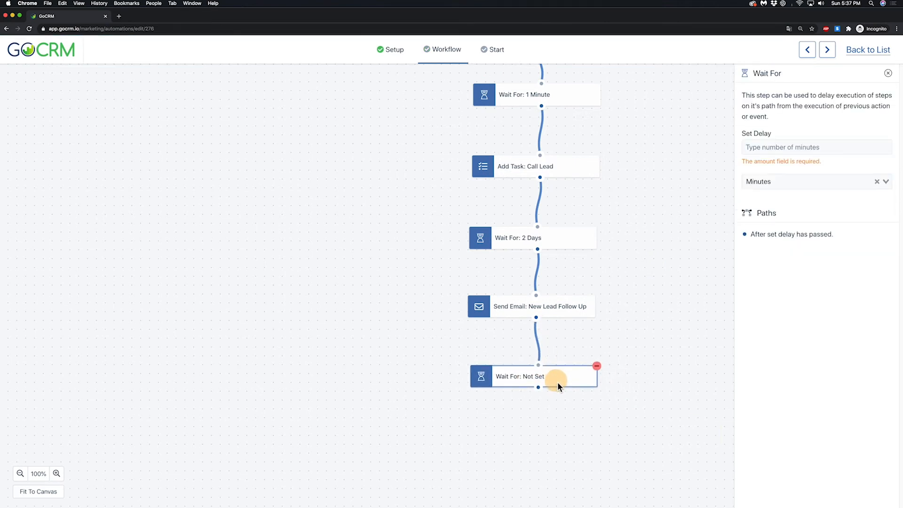
{"action": "left_click", "coordinate": [787, 146]}
{"action": "type", "text": "2"}
{"action": "left_click", "coordinate": [786, 182]}
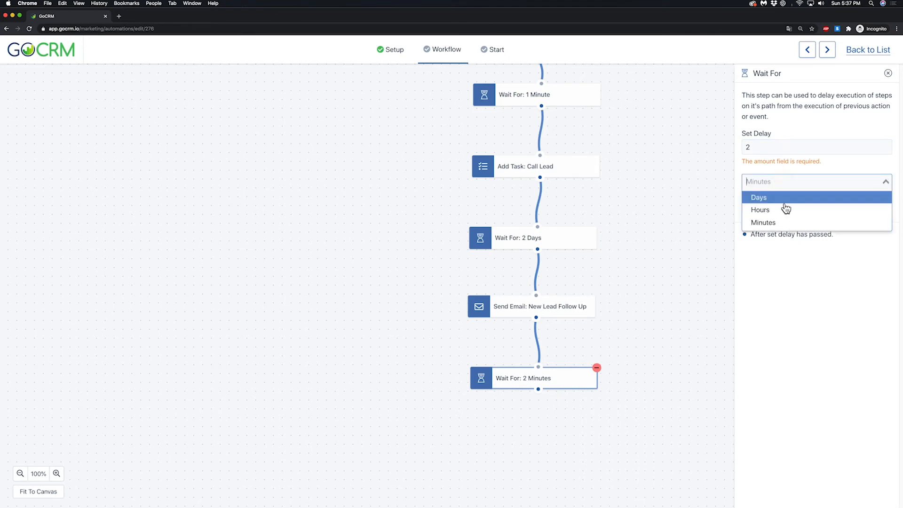
{"action": "left_click", "coordinate": [782, 199]}
{"action": "left_click", "coordinate": [888, 73]}
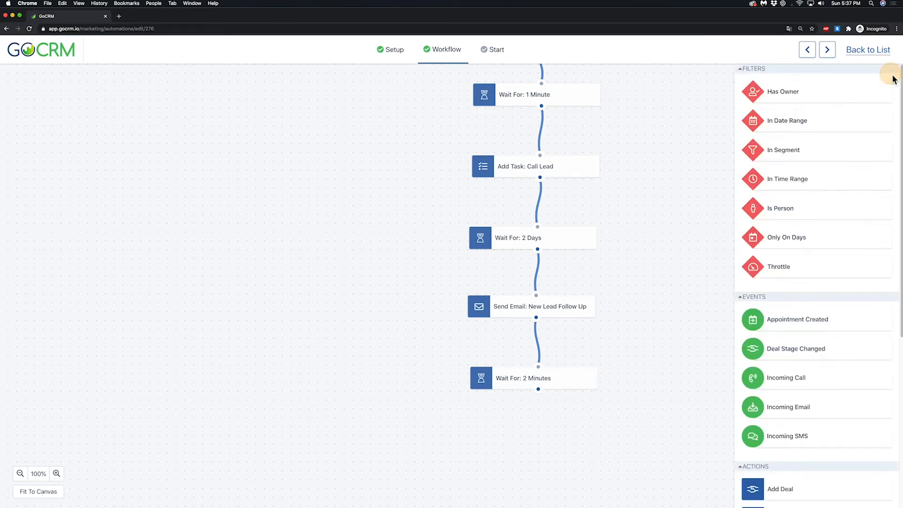
Step: Add an Only On Days filter connected after the 2-minute wait, with Monday, Tuesday, Wednesday, Thursday and Friday selected
{"action": "left_click_drag", "start_coordinate": [799, 236], "coordinate": [546, 451]}
{"action": "left_click", "coordinate": [816, 125]}
{"action": "left_click", "coordinate": [781, 139]}
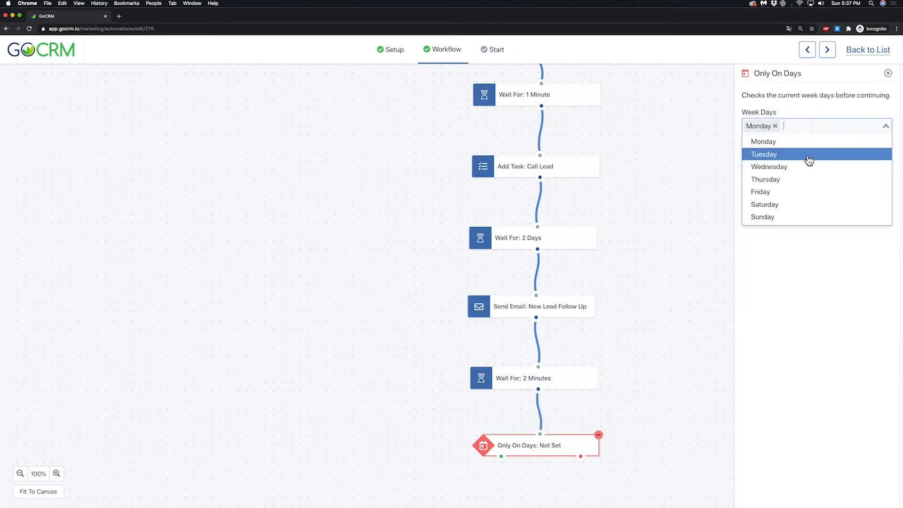
{"action": "left_click", "coordinate": [808, 152]}
{"action": "left_click", "coordinate": [812, 166]}
{"action": "left_click", "coordinate": [833, 129]}
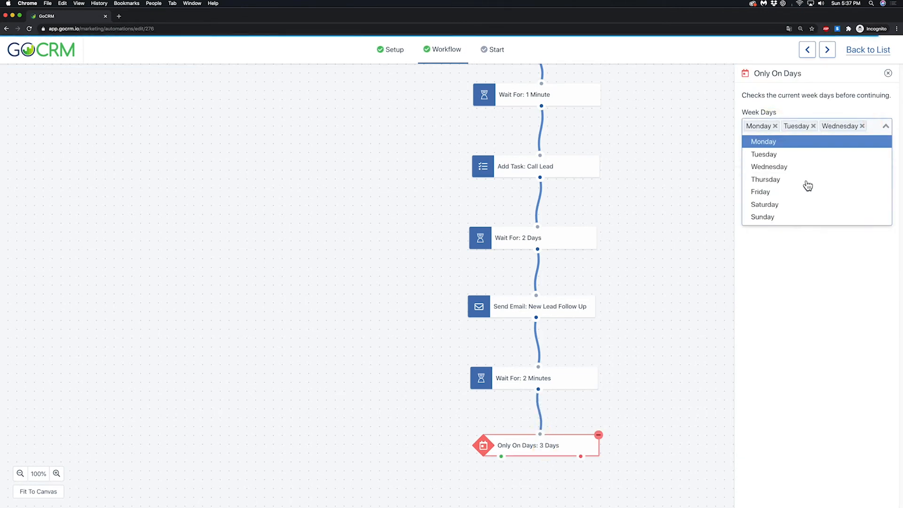
{"action": "left_click", "coordinate": [781, 180]}
{"action": "left_click", "coordinate": [792, 202]}
{"action": "left_click", "coordinate": [871, 93]}
{"action": "left_click", "coordinate": [888, 73]}
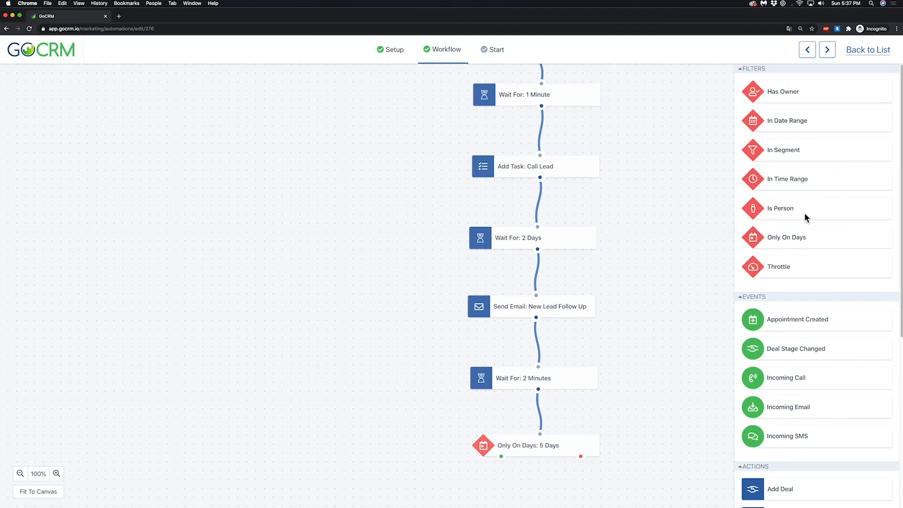
Step: Add an In Time Range filter on the green path of the Only On Days filter, set after 1 PM and before 6 PM
{"action": "scroll", "coordinate": [682, 196], "scroll_direction": "down", "scroll_amount": 5}
{"action": "left_click_drag", "start_coordinate": [805, 179], "coordinate": [541, 332]}
{"action": "left_click_drag", "start_coordinate": [505, 280], "coordinate": [543, 325]}
{"action": "left_click", "coordinate": [816, 136]}
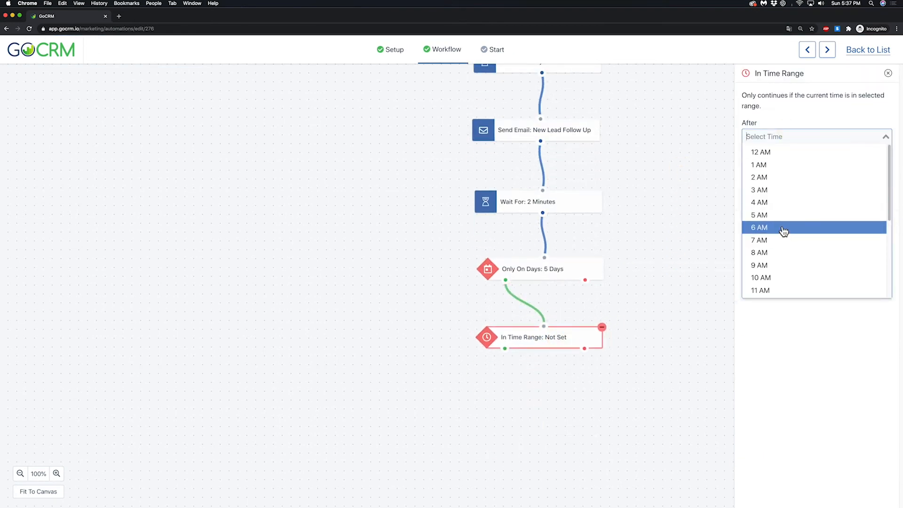
{"action": "scroll", "coordinate": [785, 236], "scroll_direction": "down", "scroll_amount": 2}
{"action": "left_click", "coordinate": [785, 277]}
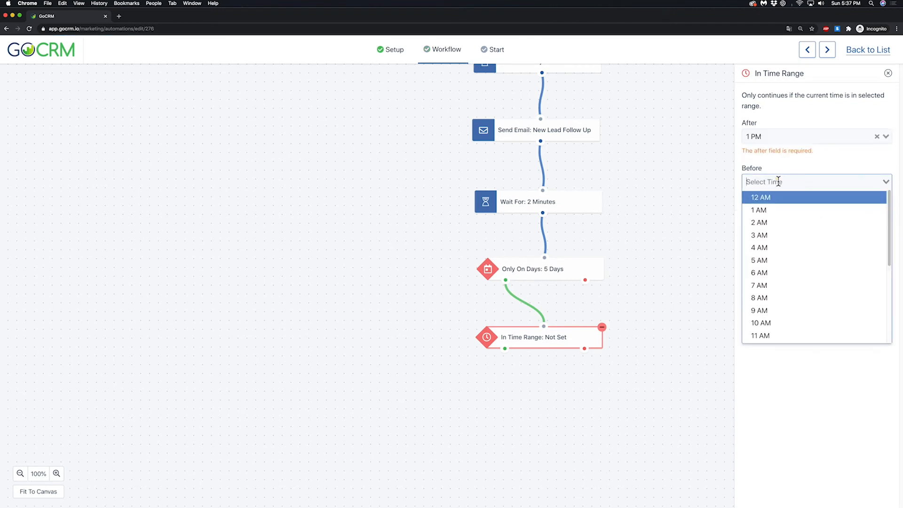
{"action": "scroll", "coordinate": [784, 286], "scroll_direction": "down", "scroll_amount": 5}
{"action": "left_click", "coordinate": [808, 306]}
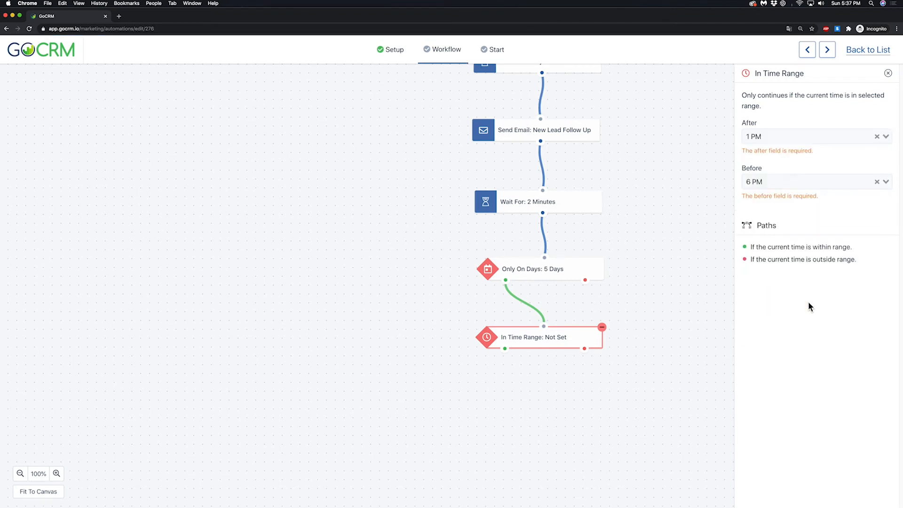
{"action": "left_click", "coordinate": [888, 74]}
{"action": "left_click", "coordinate": [557, 346]}
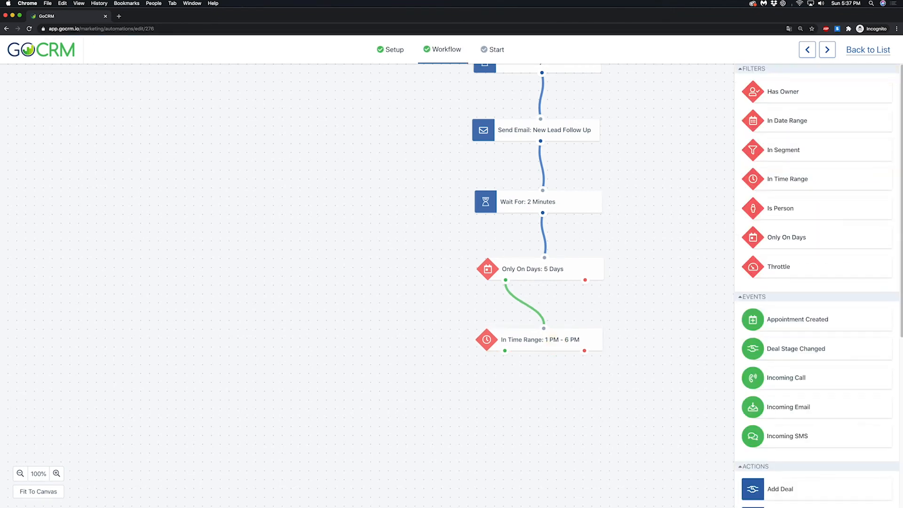
Step: Add a Send SMS action using the "New Lead Follow Up" template, connected to the green path of the In Time Range filter
{"action": "scroll", "coordinate": [816, 283], "scroll_direction": "down", "scroll_amount": 5}
{"action": "left_click_drag", "start_coordinate": [772, 413], "coordinate": [574, 417]}
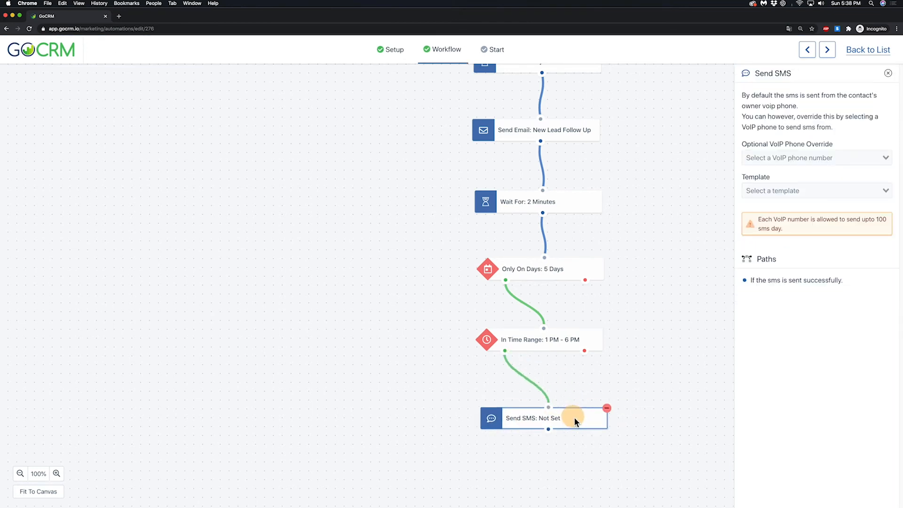
{"action": "left_click", "coordinate": [771, 189]}
{"action": "left_click", "coordinate": [777, 220]}
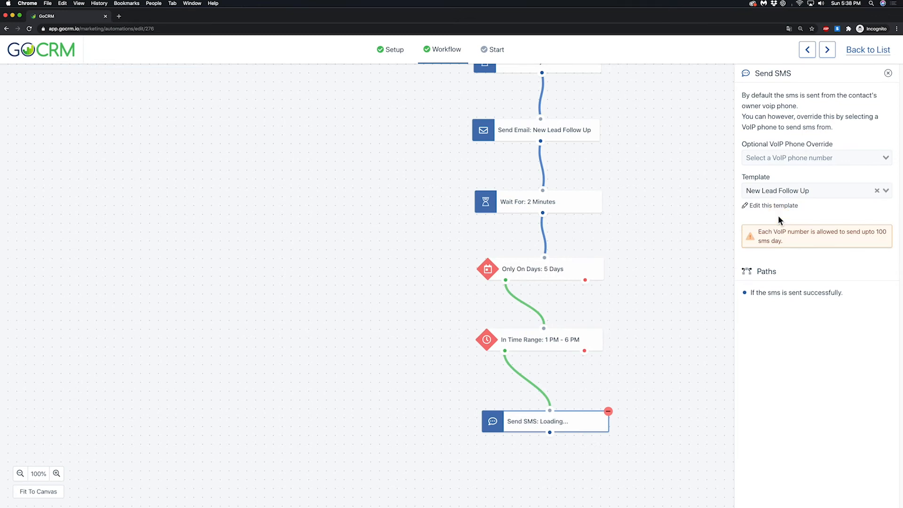
{"action": "left_click", "coordinate": [888, 73]}
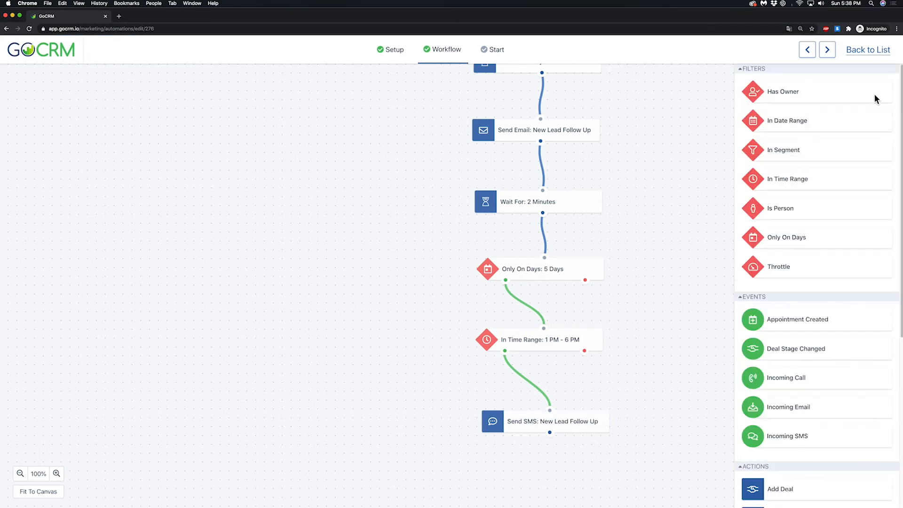
Step: Add a Wait For action connected after the New Lead Follow Up SMS, with a delay of 2 days
{"action": "scroll", "coordinate": [817, 279], "scroll_direction": "down", "scroll_amount": 5}
{"action": "scroll", "coordinate": [818, 278], "scroll_direction": "down", "scroll_amount": 2}
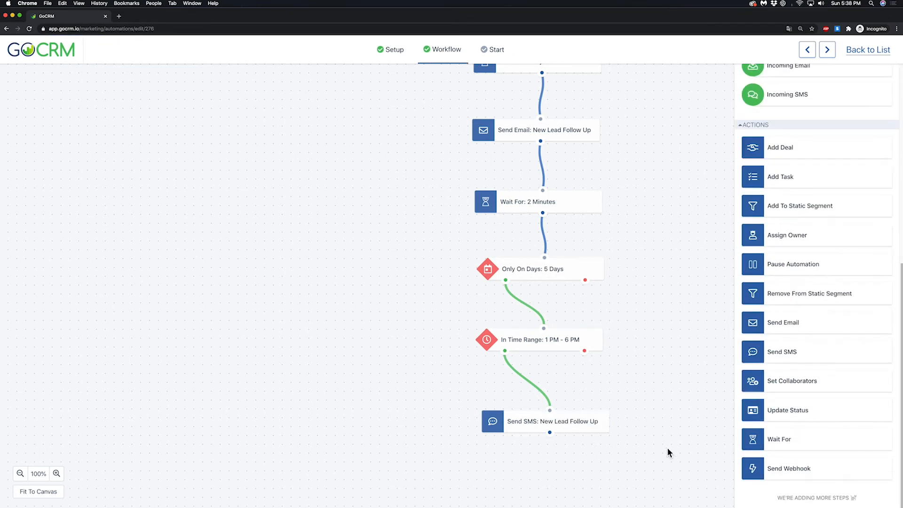
{"action": "left_click_drag", "start_coordinate": [662, 449], "coordinate": [659, 291]}
{"action": "left_click_drag", "start_coordinate": [805, 438], "coordinate": [577, 347]}
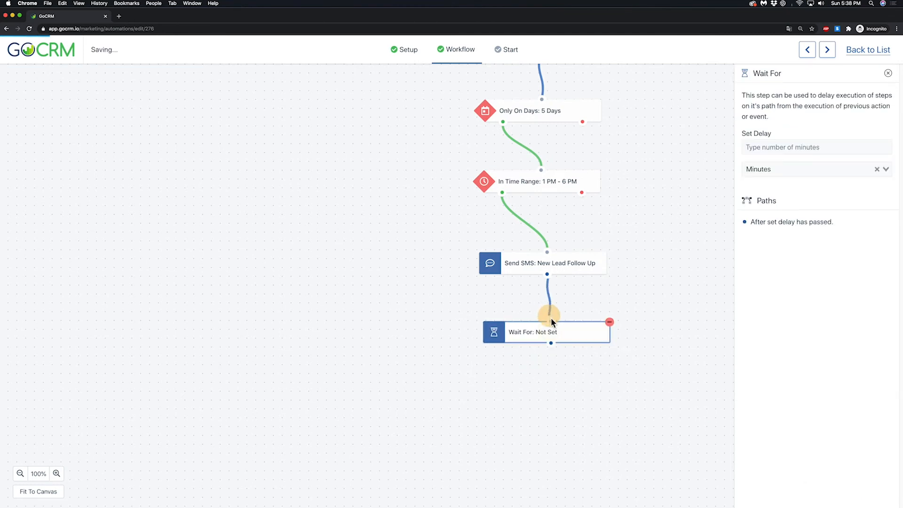
{"action": "left_click", "coordinate": [763, 146]}
{"action": "type", "text": "2"}
{"action": "left_click", "coordinate": [772, 181]}
{"action": "left_click", "coordinate": [775, 198]}
{"action": "left_click", "coordinate": [887, 73]}
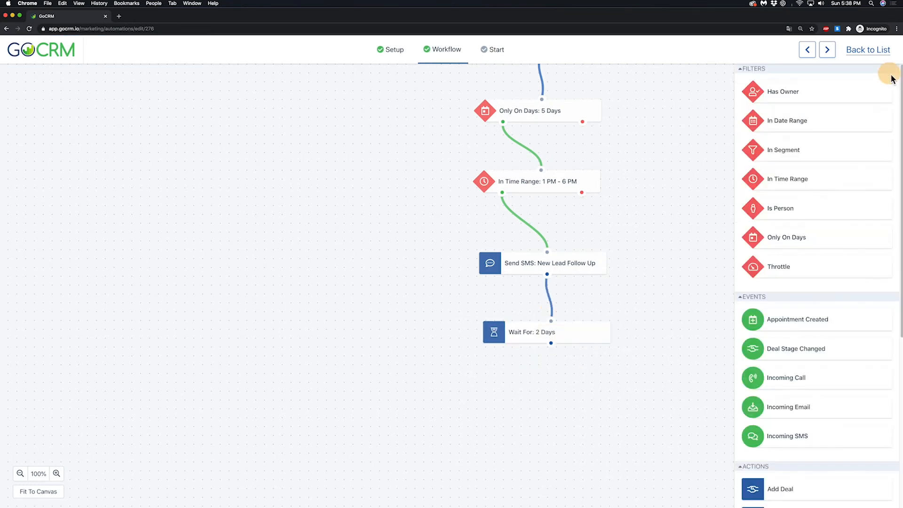
Step: Add a Send Email action using the "New Lead Follow Up 2" template, connected after the 2-day wait that follows the SMS
{"action": "scroll", "coordinate": [800, 381], "scroll_direction": "down", "scroll_amount": 6}
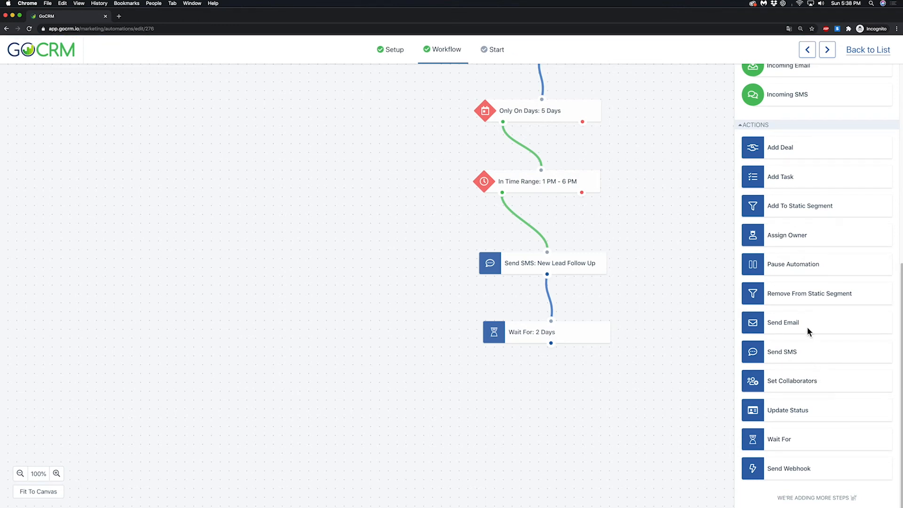
{"action": "left_click_drag", "start_coordinate": [806, 323], "coordinate": [571, 406]}
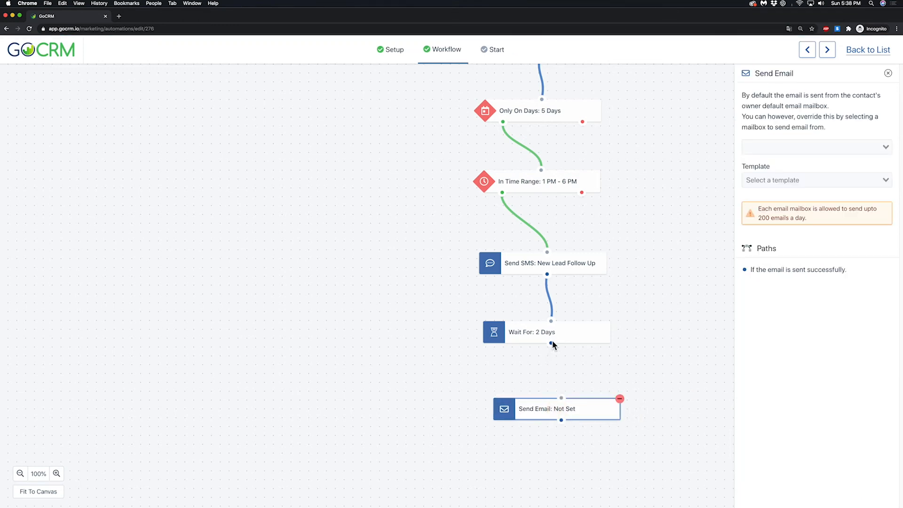
{"action": "left_click", "coordinate": [777, 178]}
{"action": "left_click", "coordinate": [786, 221]}
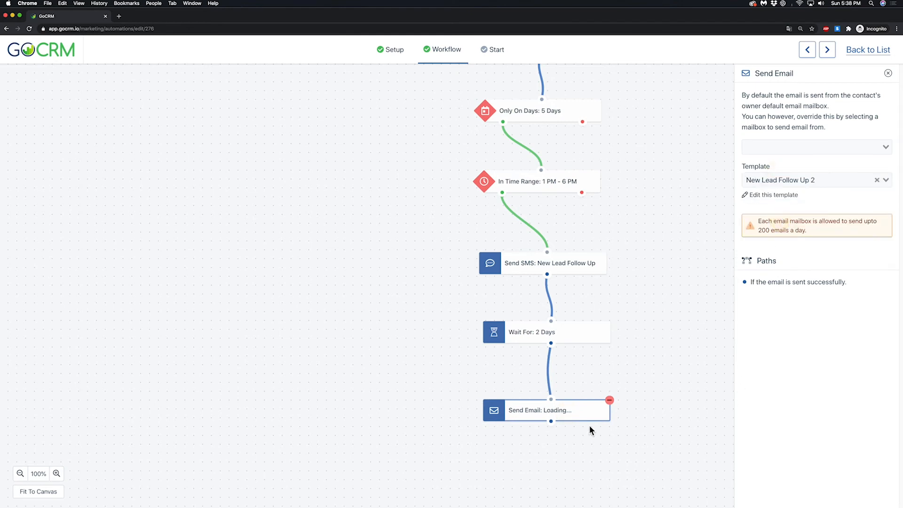
{"action": "left_click", "coordinate": [888, 73]}
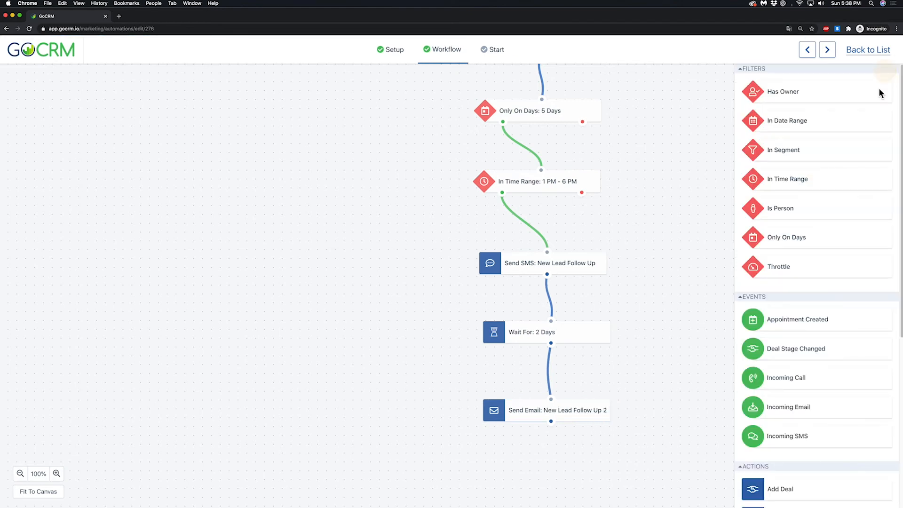
Step: Add a task named "Call Lead 2nd Attempt" connected after the New Lead Follow Up 2 email, and align the two blocks
{"action": "scroll", "coordinate": [817, 380], "scroll_direction": "down", "scroll_amount": 8}
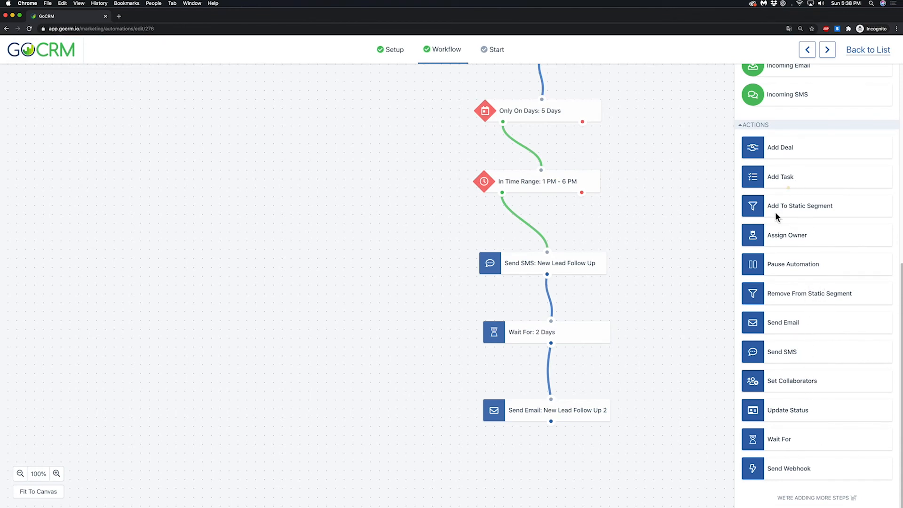
{"action": "left_click_drag", "start_coordinate": [776, 178], "coordinate": [550, 476]}
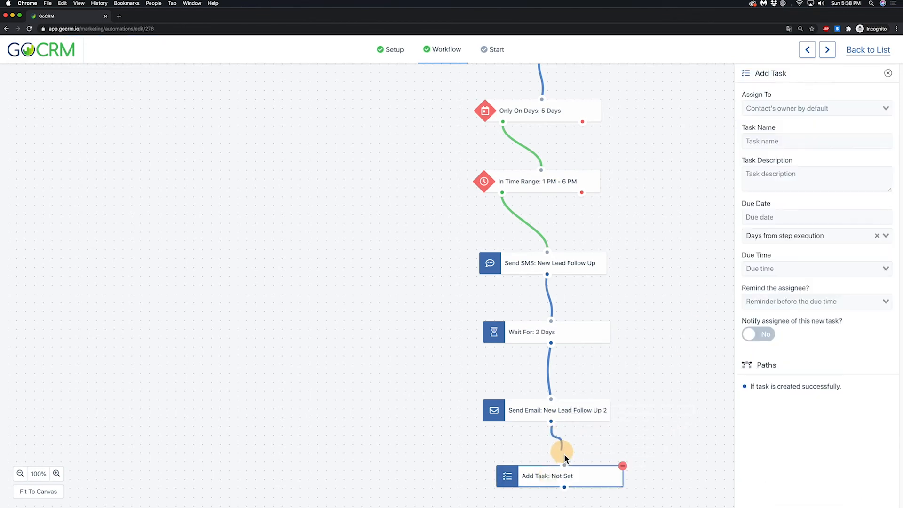
{"action": "mouse_move", "coordinate": [573, 416]}
{"action": "left_mouse_down"}
{"action": "mouse_move", "coordinate": [575, 390]}
{"action": "mouse_move", "coordinate": [576, 401]}
{"action": "left_mouse_up"}
{"action": "left_click_drag", "start_coordinate": [588, 476], "coordinate": [579, 469]}
{"action": "left_click", "coordinate": [806, 139]}
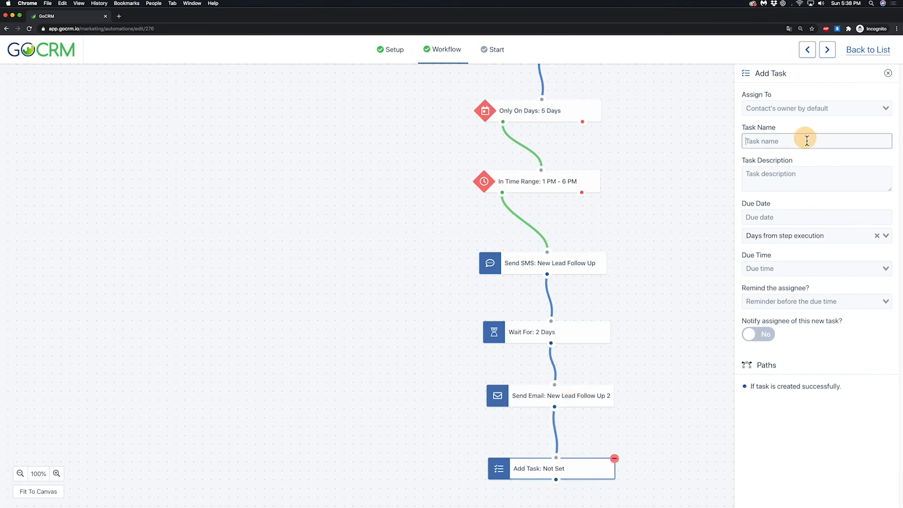
{"action": "type", "text": "CV"}
{"action": "type", "text": "ll "}
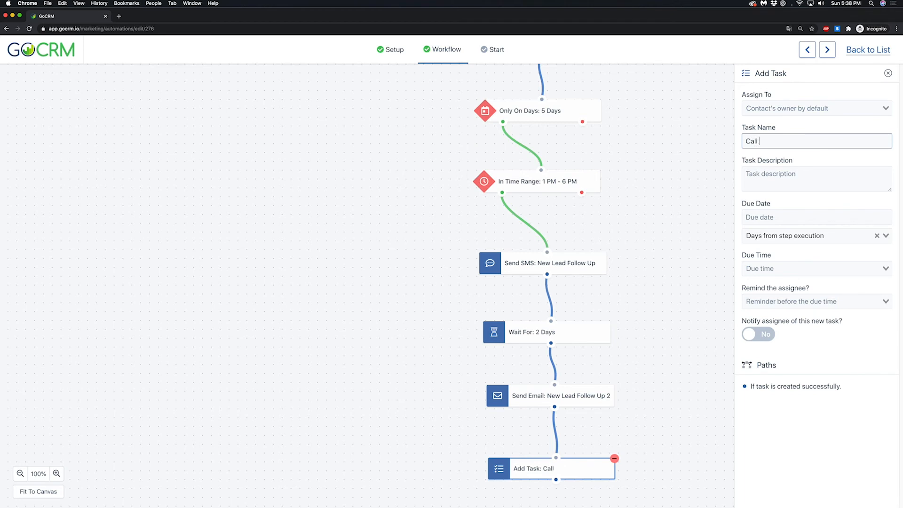
{"action": "type", "text": "Lead 2nd Attempt"}
Step: Enter the task description "2nd attempt to call lead and setup appointment."
{"action": "key", "text": "Tab"}
{"action": "type", "text": "2"}
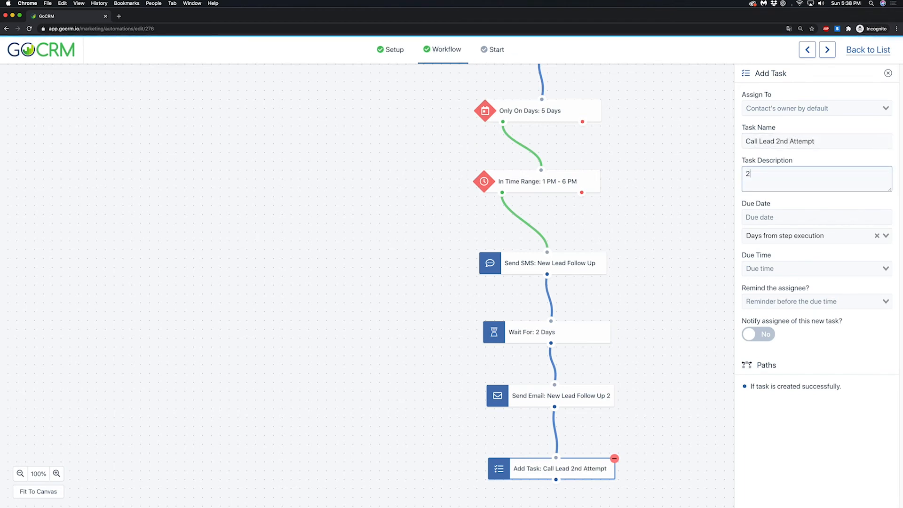
{"action": "type", "text": "nd attempt to c"}
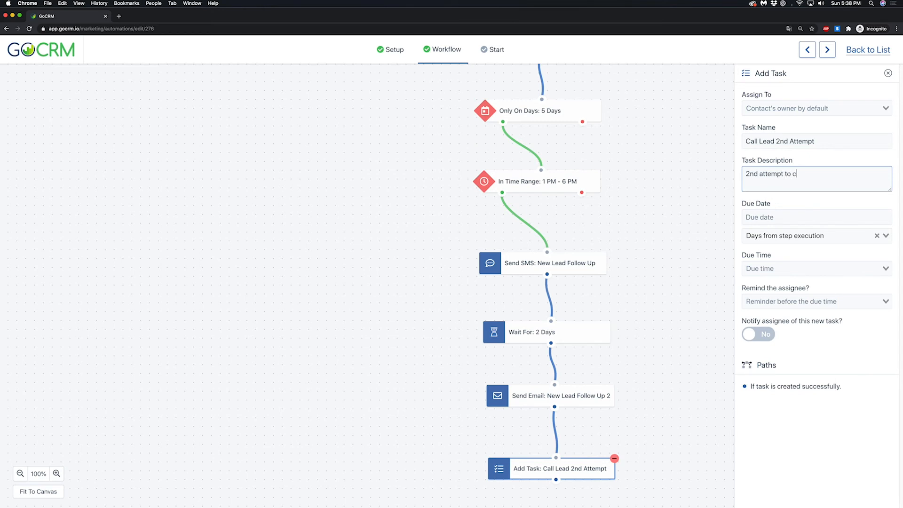
{"action": "type", "text": "etup appointment."}
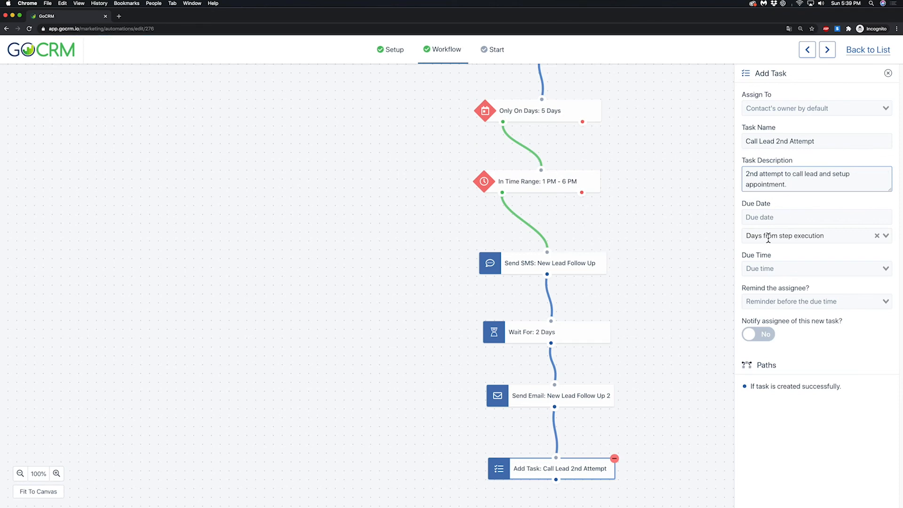
Step: Make the task due 1 day from step execution at 6 PM, with a reminder 3 hours before and assignee notification enabled
{"action": "left_click", "coordinate": [773, 218]}
{"action": "type", "text": "1"}
{"action": "left_click", "coordinate": [772, 268]}
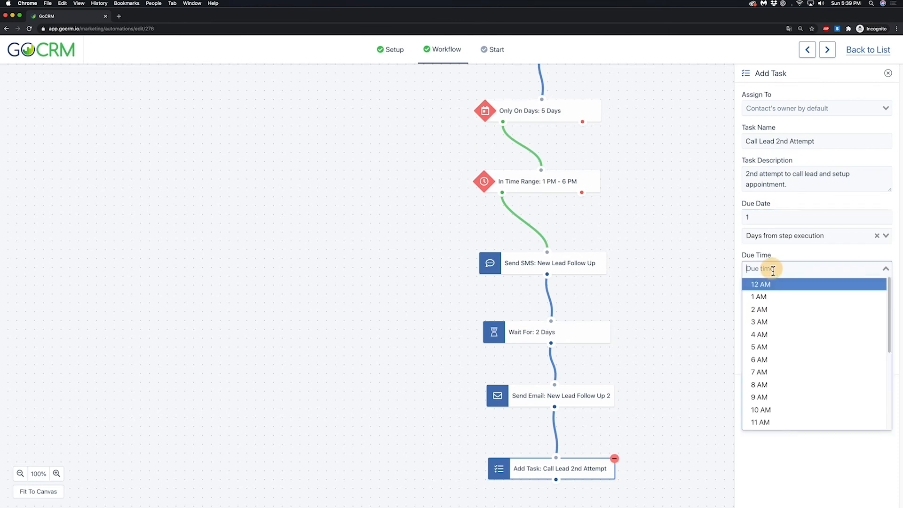
{"action": "scroll", "coordinate": [795, 374], "scroll_direction": "down", "scroll_amount": 5}
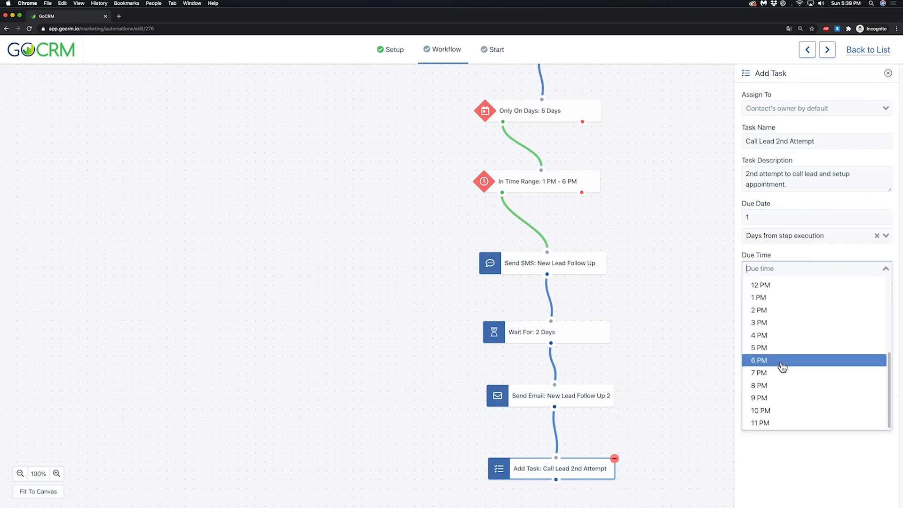
{"action": "left_click", "coordinate": [782, 361]}
{"action": "left_click", "coordinate": [776, 324]}
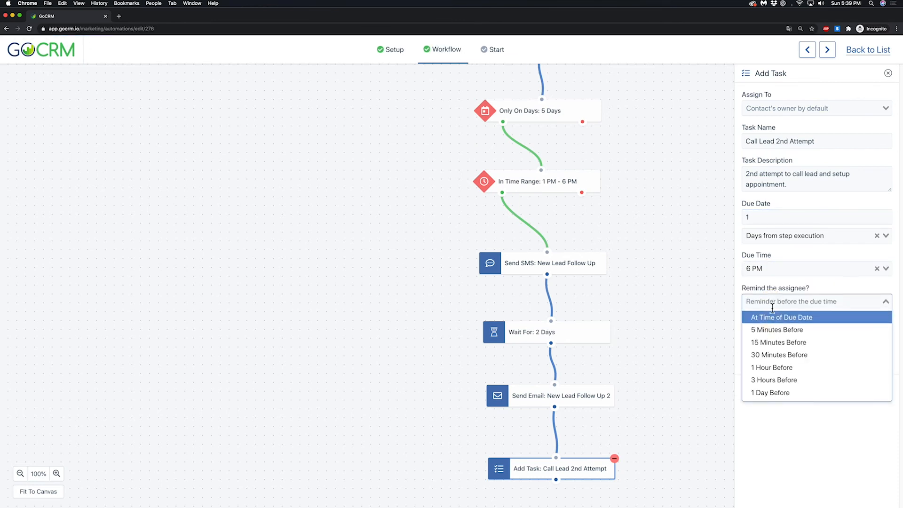
{"action": "left_click", "coordinate": [781, 379]}
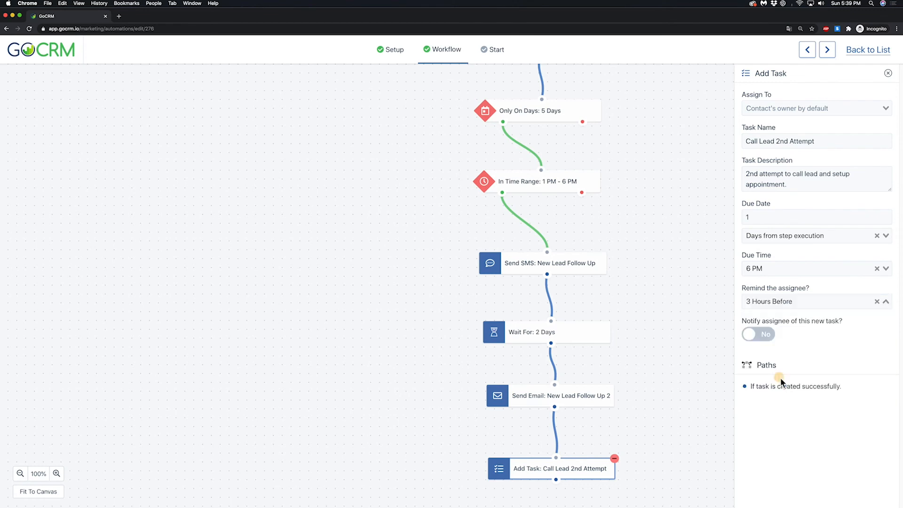
{"action": "left_click", "coordinate": [760, 334]}
{"action": "left_click_drag", "start_coordinate": [667, 380], "coordinate": [654, 224]}
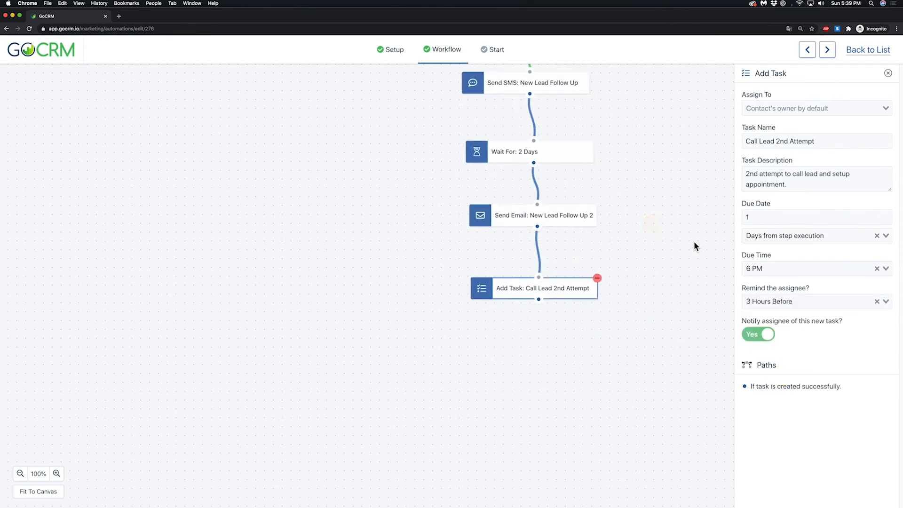
{"action": "left_click", "coordinate": [888, 73]}
Step: Add a Wait For action connected after the Call Lead 2nd Attempt task, with a delay of 3 days
{"action": "scroll", "coordinate": [823, 282], "scroll_direction": "down", "scroll_amount": 1}
{"action": "scroll", "coordinate": [798, 355], "scroll_direction": "down", "scroll_amount": 7}
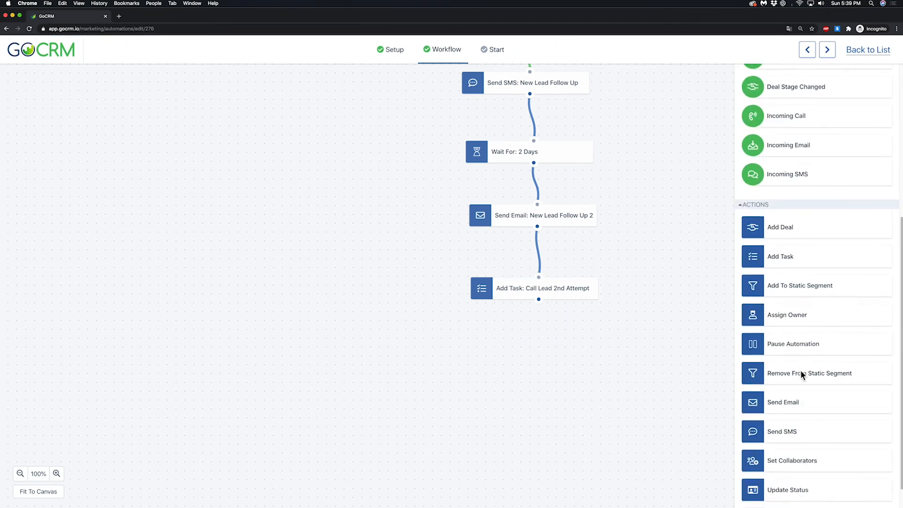
{"action": "left_click_drag", "start_coordinate": [768, 442], "coordinate": [536, 359]}
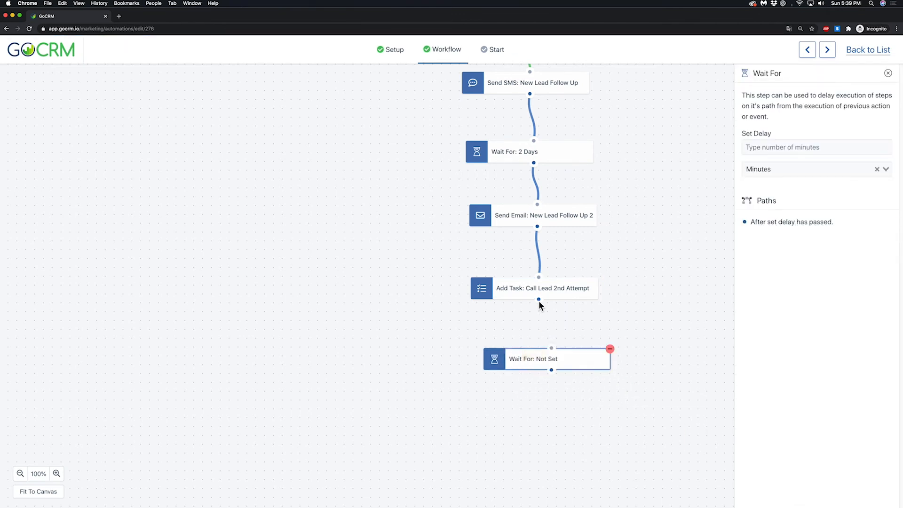
{"action": "left_click", "coordinate": [769, 147]}
{"action": "type", "text": "2"}
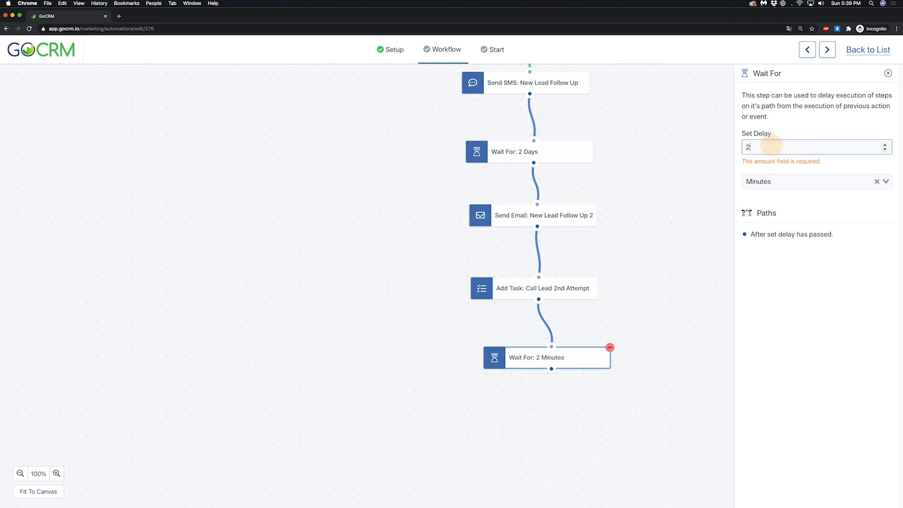
{"action": "left_click", "coordinate": [770, 179]}
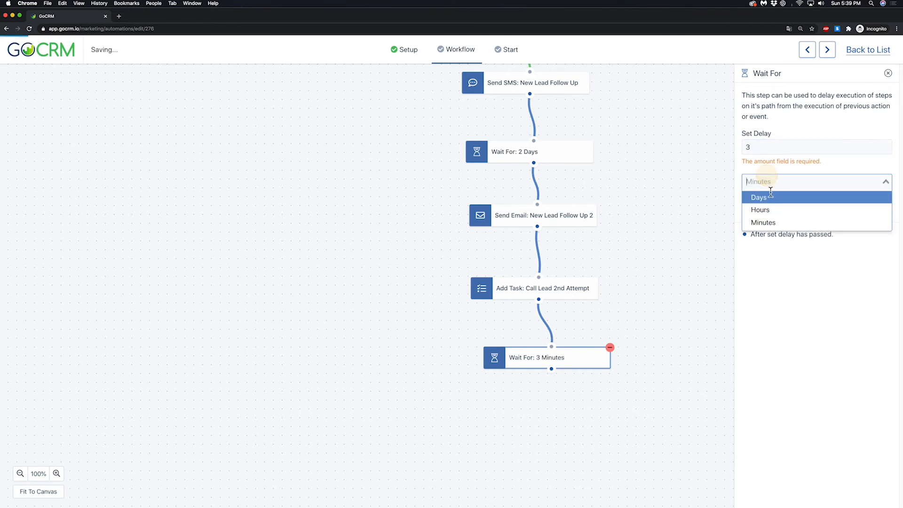
{"action": "left_click", "coordinate": [765, 183]}
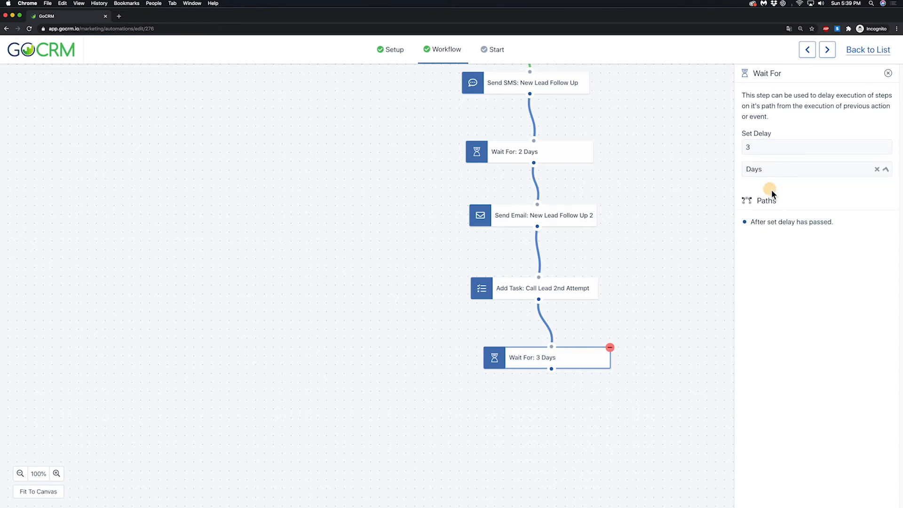
{"action": "left_click", "coordinate": [889, 73]}
Step: Add an Update Status action set to Unqualified Lead, connected after the 3-day wait, and align the two blocks
{"action": "scroll", "coordinate": [804, 366], "scroll_direction": "down", "scroll_amount": 3}
{"action": "left_click_drag", "start_coordinate": [802, 408], "coordinate": [558, 428]}
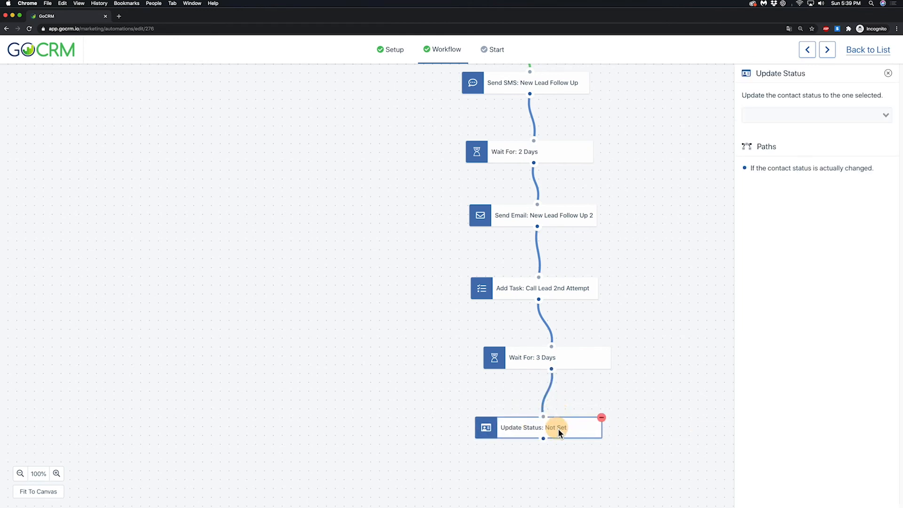
{"action": "left_click_drag", "start_coordinate": [524, 358], "coordinate": [512, 353]}
{"action": "left_click_drag", "start_coordinate": [559, 427], "coordinate": [563, 424]}
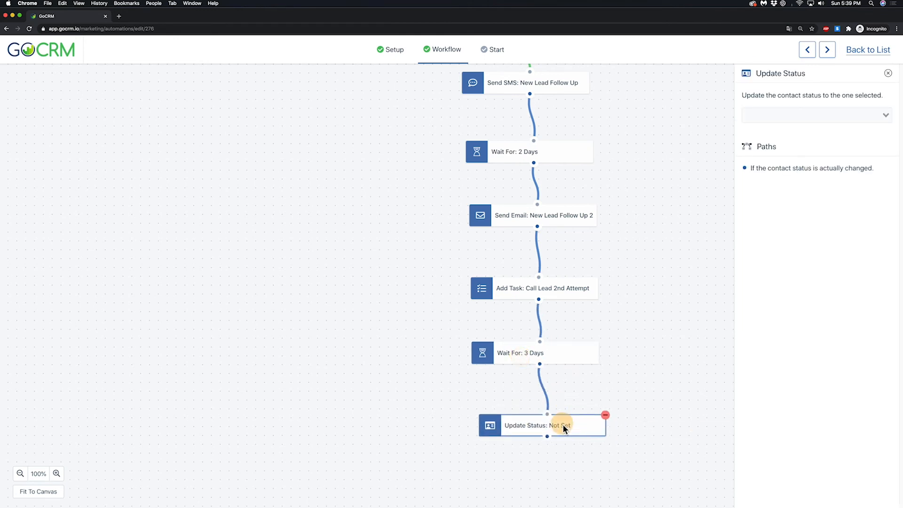
{"action": "left_click", "coordinate": [762, 117]}
{"action": "left_click", "coordinate": [788, 169]}
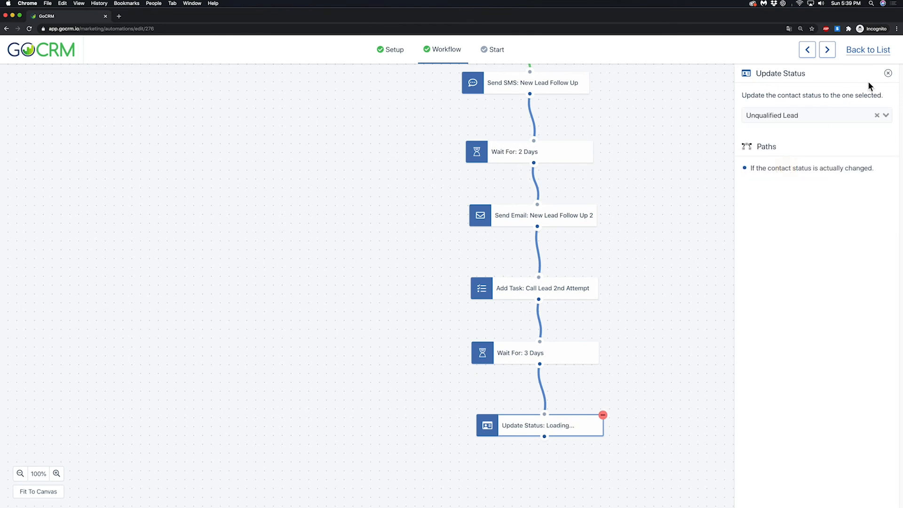
{"action": "left_click", "coordinate": [888, 73]}
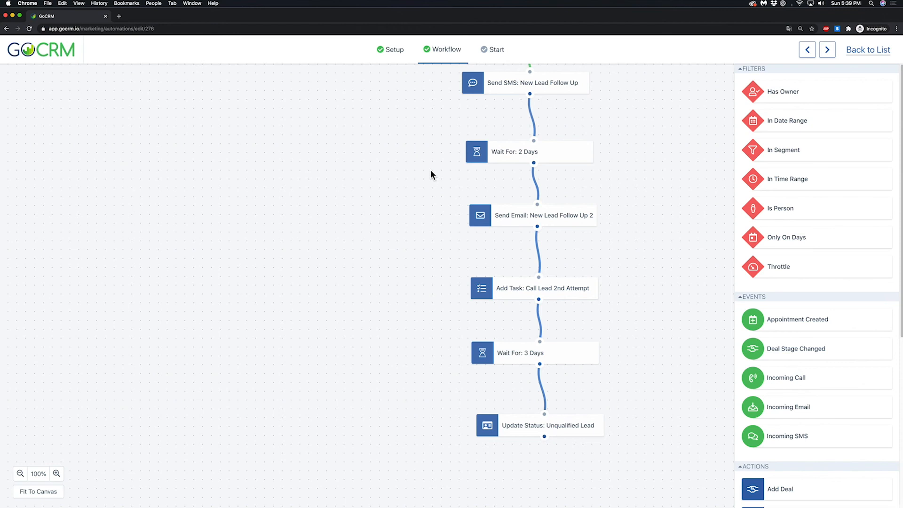
{"action": "left_click_drag", "start_coordinate": [372, 133], "coordinate": [450, 341]}
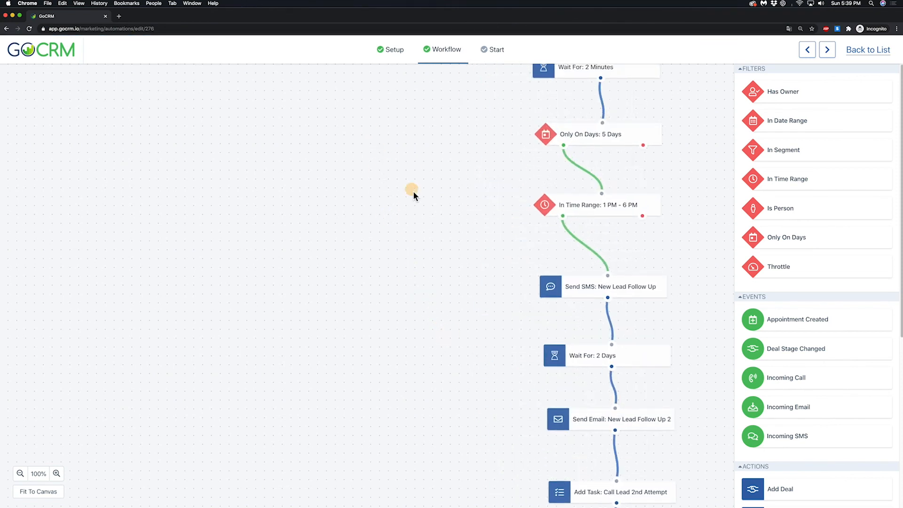
Step: Add an Incoming Email event for any mailbox beside the start of the workflow
{"action": "left_click_drag", "start_coordinate": [411, 191], "coordinate": [431, 330]}
{"action": "left_click_drag", "start_coordinate": [418, 135], "coordinate": [394, 301]}
{"action": "left_click_drag", "start_coordinate": [404, 109], "coordinate": [391, 224]}
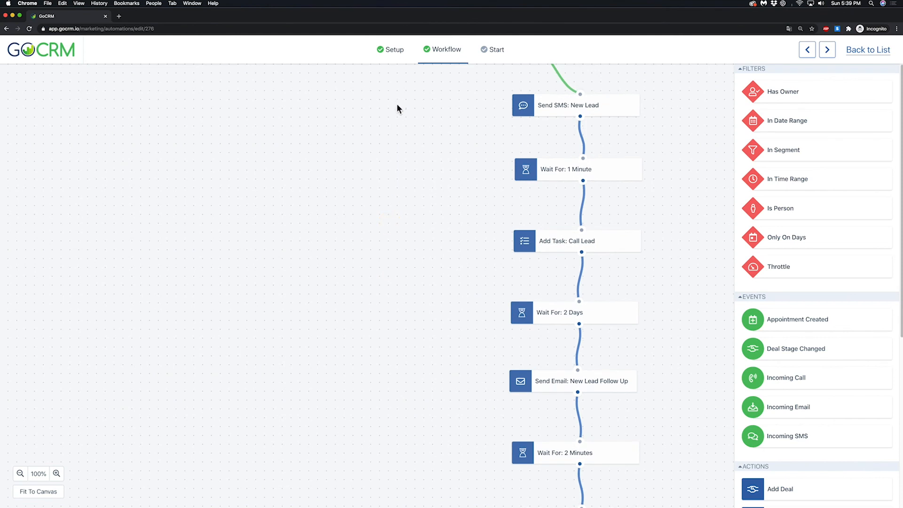
{"action": "left_click_drag", "start_coordinate": [397, 104], "coordinate": [394, 207]}
{"action": "left_click_drag", "start_coordinate": [402, 97], "coordinate": [400, 185]}
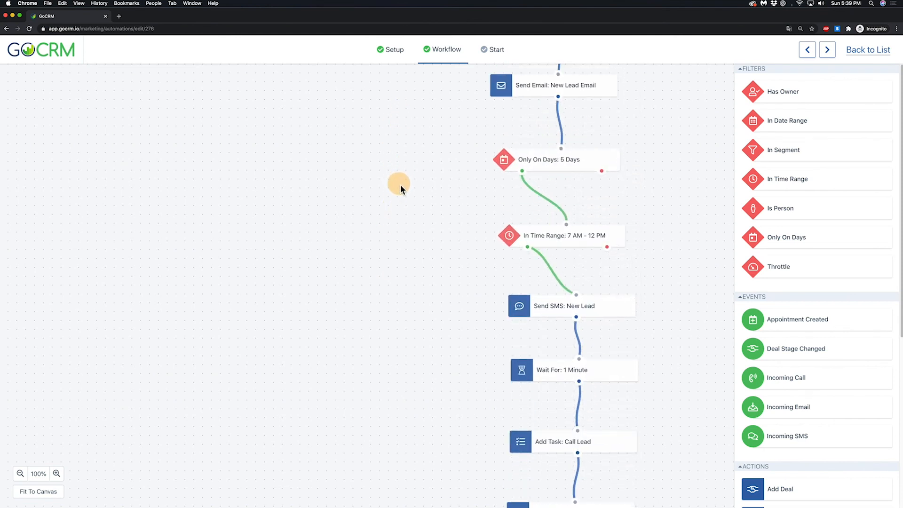
{"action": "left_click_drag", "start_coordinate": [401, 149], "coordinate": [405, 346]}
{"action": "left_click_drag", "start_coordinate": [410, 173], "coordinate": [422, 214]}
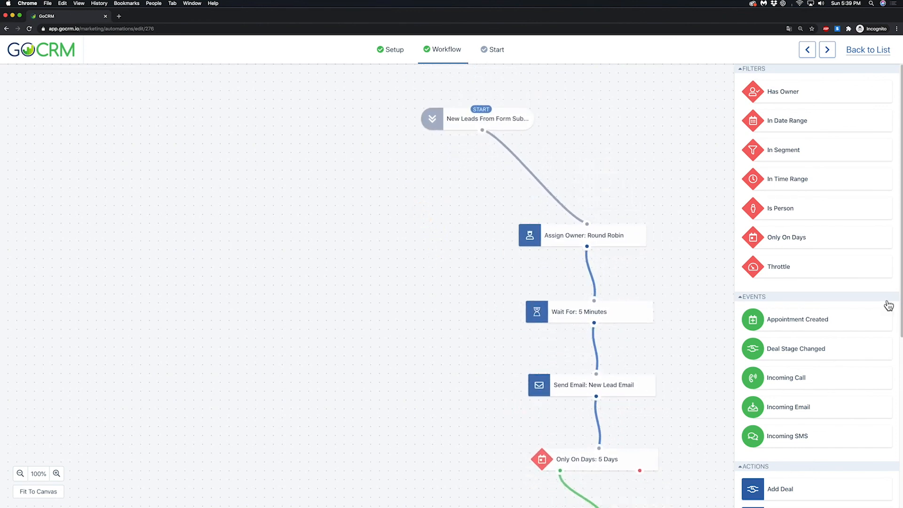
{"action": "scroll", "coordinate": [857, 279], "scroll_direction": "down", "scroll_amount": 2}
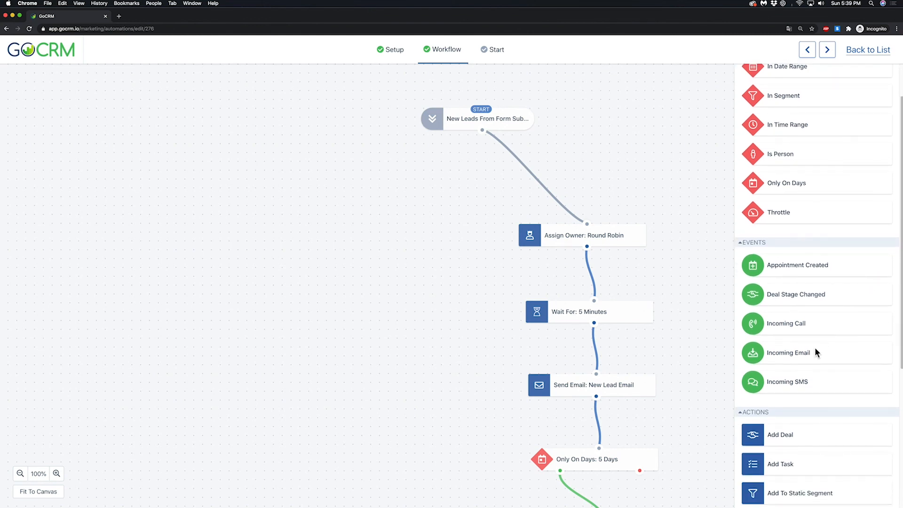
{"action": "left_click_drag", "start_coordinate": [760, 350], "coordinate": [315, 182]}
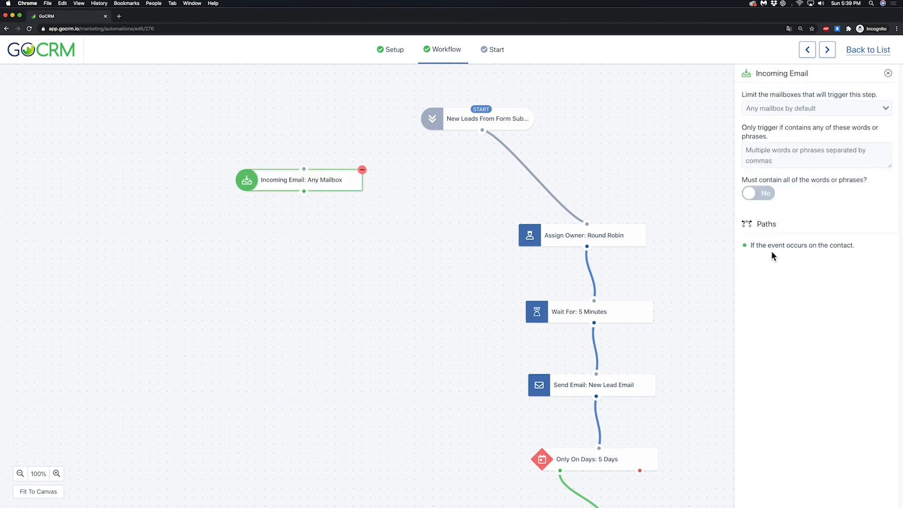
{"action": "left_click", "coordinate": [888, 73]}
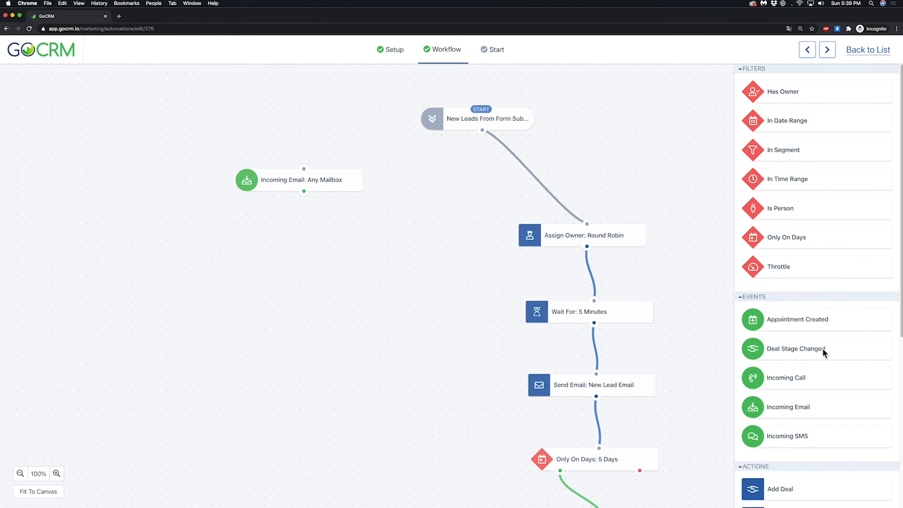
Step: Add Incoming SMS and Incoming Call events for any VoIP phone, placing the call event between the email and SMS events
{"action": "left_click_drag", "start_coordinate": [818, 433], "coordinate": [385, 269]}
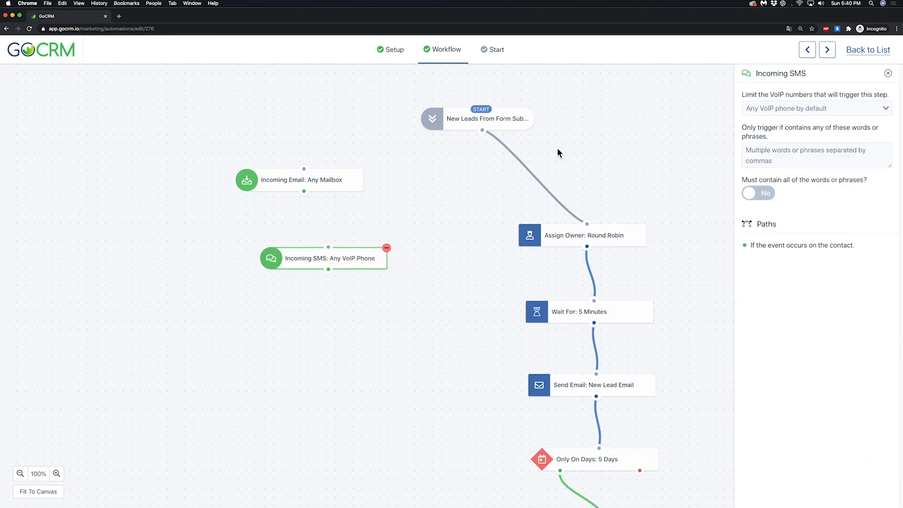
{"action": "left_click", "coordinate": [888, 73]}
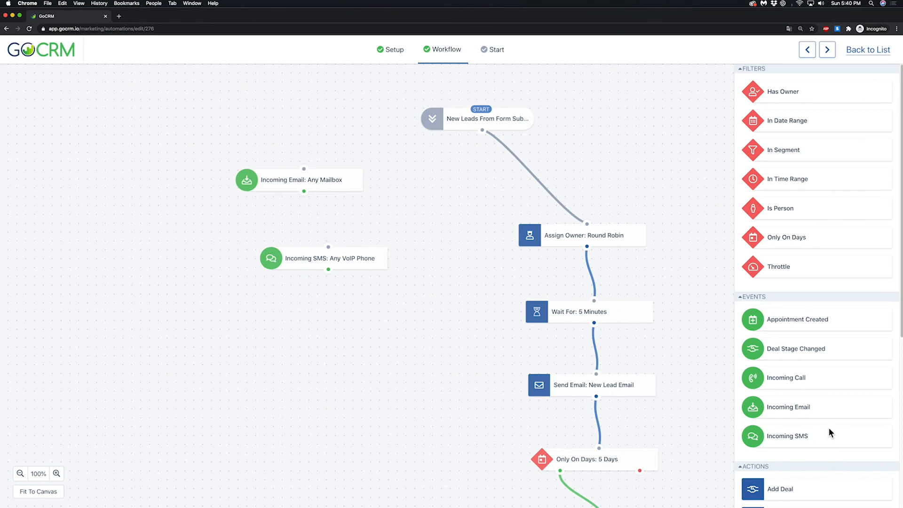
{"action": "left_click_drag", "start_coordinate": [818, 378], "coordinate": [394, 321]}
{"action": "left_click_drag", "start_coordinate": [390, 289], "coordinate": [366, 230]}
{"action": "left_click_drag", "start_coordinate": [360, 263], "coordinate": [430, 272]}
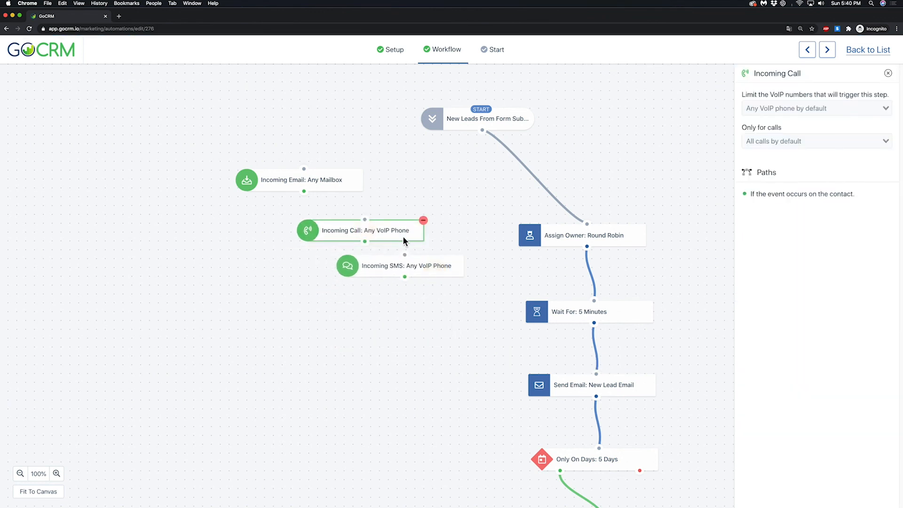
{"action": "left_click_drag", "start_coordinate": [403, 236], "coordinate": [382, 226]}
{"action": "left_click_drag", "start_coordinate": [399, 265], "coordinate": [392, 264]}
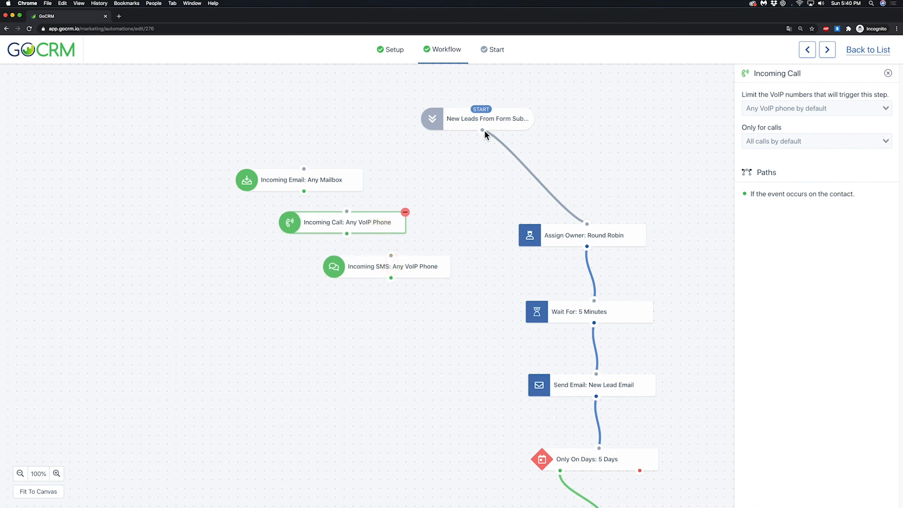
Step: Connect the New Leads start block to the Incoming SMS, Incoming Call and Incoming Email events, spacing the three events apart
{"action": "left_click_drag", "start_coordinate": [483, 131], "coordinate": [391, 256]}
{"action": "left_click_drag", "start_coordinate": [485, 132], "coordinate": [351, 211]}
{"action": "left_click_drag", "start_coordinate": [480, 130], "coordinate": [258, 190]}
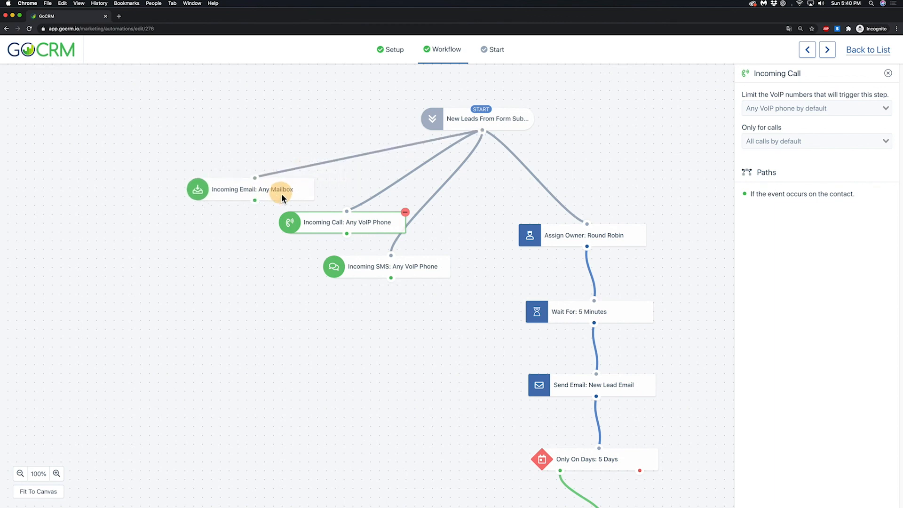
{"action": "left_click_drag", "start_coordinate": [327, 223], "coordinate": [315, 222]}
{"action": "left_click_drag", "start_coordinate": [389, 268], "coordinate": [408, 257]}
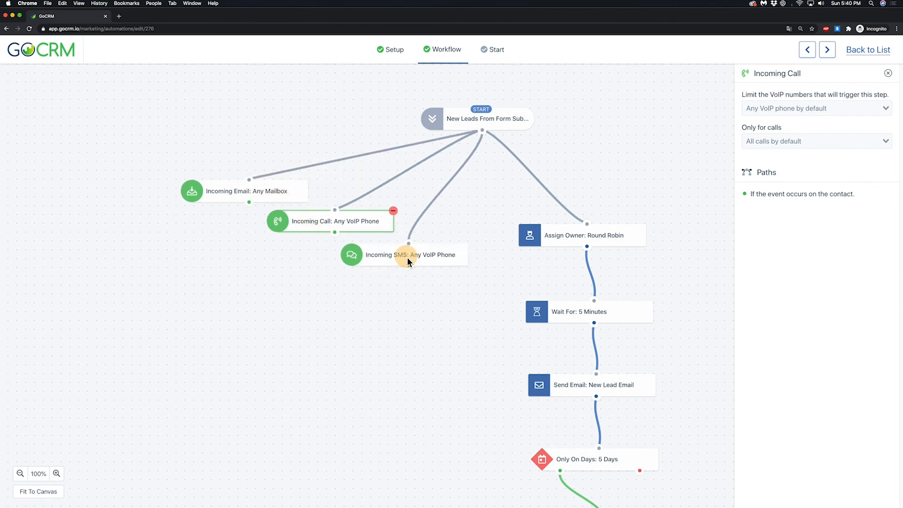
{"action": "left_click", "coordinate": [890, 75]}
Step: Add an Update Status action set to Qualified Lead, connected after all three incoming events
{"action": "scroll", "coordinate": [812, 426], "scroll_direction": "down", "scroll_amount": 5}
{"action": "left_click_drag", "start_coordinate": [808, 413], "coordinate": [317, 328]}
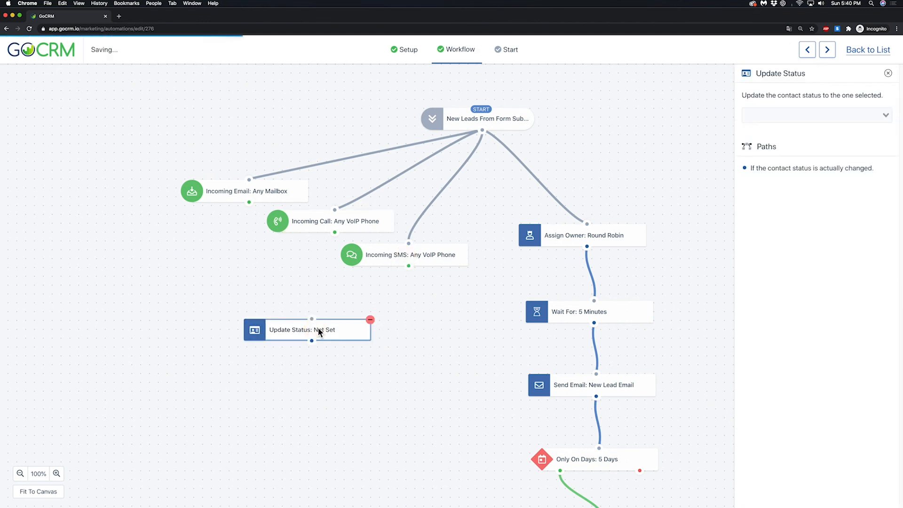
{"action": "left_click_drag", "start_coordinate": [299, 290], "coordinate": [308, 319]}
{"action": "left_click_drag", "start_coordinate": [409, 266], "coordinate": [308, 319]}
{"action": "left_click", "coordinate": [776, 117]}
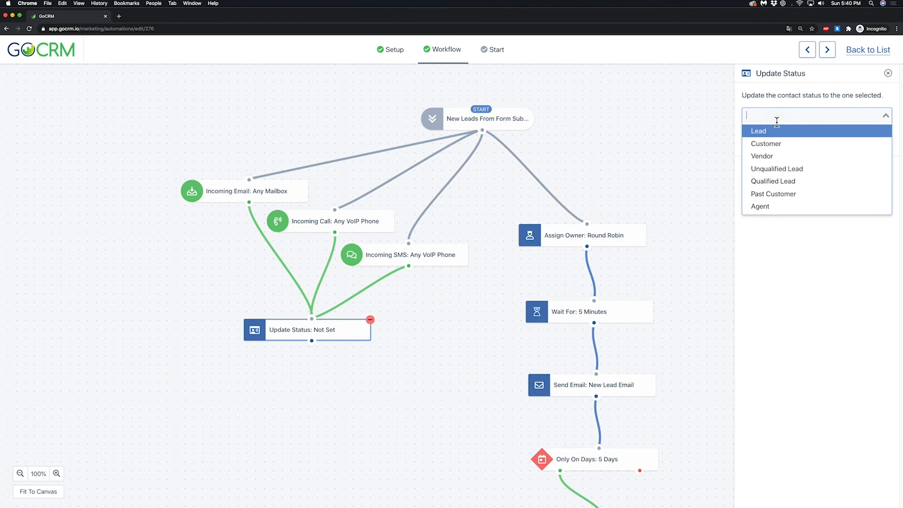
{"action": "left_click", "coordinate": [798, 181]}
{"action": "left_click", "coordinate": [888, 73]}
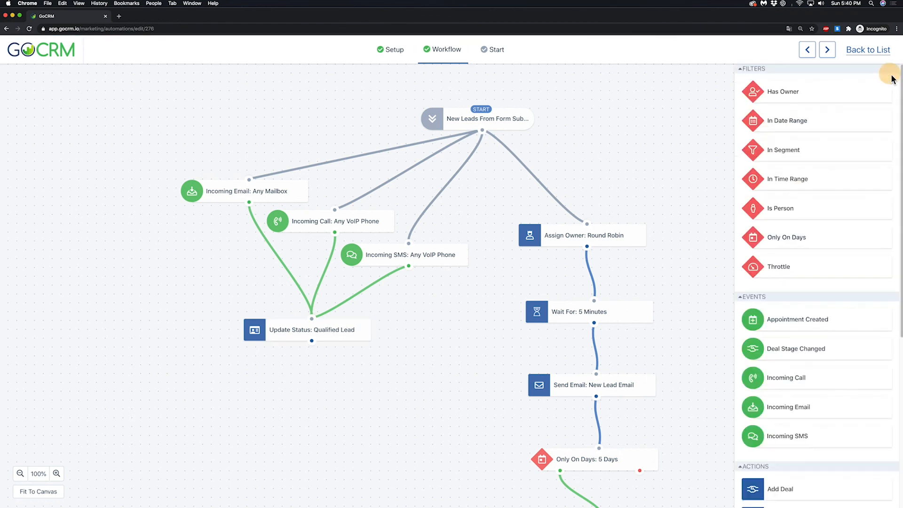
Step: Add a Pause Automation action connected below the Qualified Lead status update
{"action": "scroll", "coordinate": [824, 397], "scroll_direction": "down", "scroll_amount": 10}
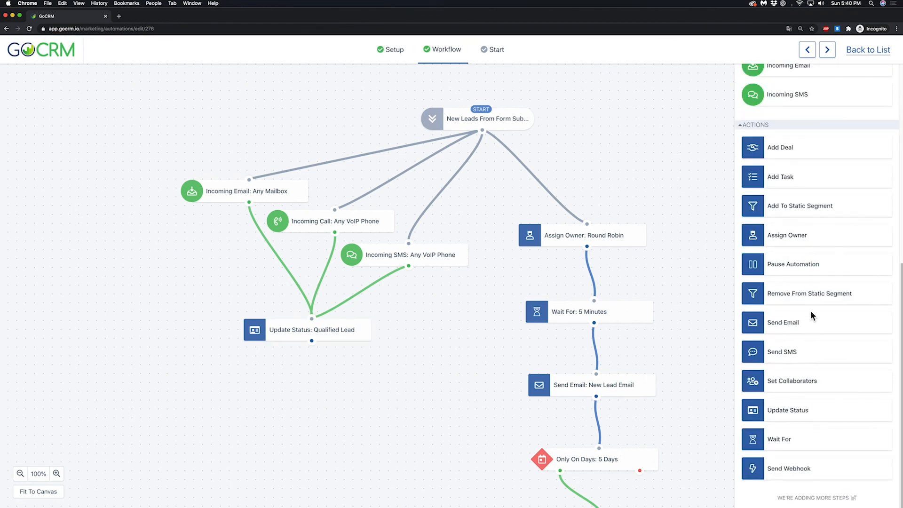
{"action": "left_click_drag", "start_coordinate": [807, 266], "coordinate": [321, 400]}
{"action": "left_click_drag", "start_coordinate": [311, 341], "coordinate": [312, 363]}
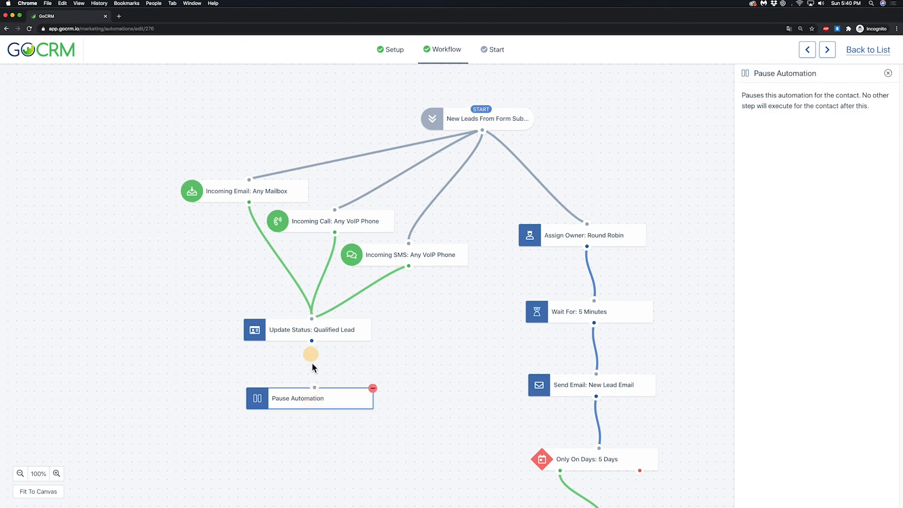
{"action": "left_click_drag", "start_coordinate": [326, 398], "coordinate": [319, 396]}
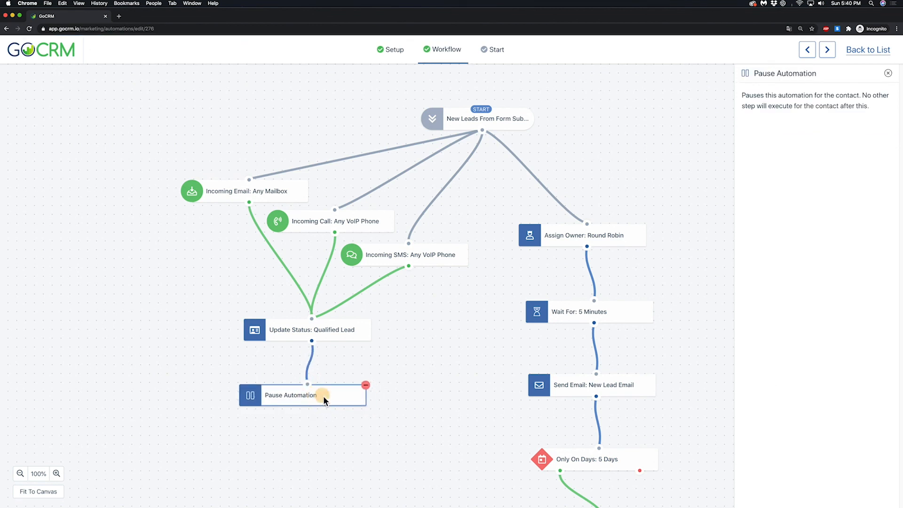
{"action": "left_click", "coordinate": [889, 74]}
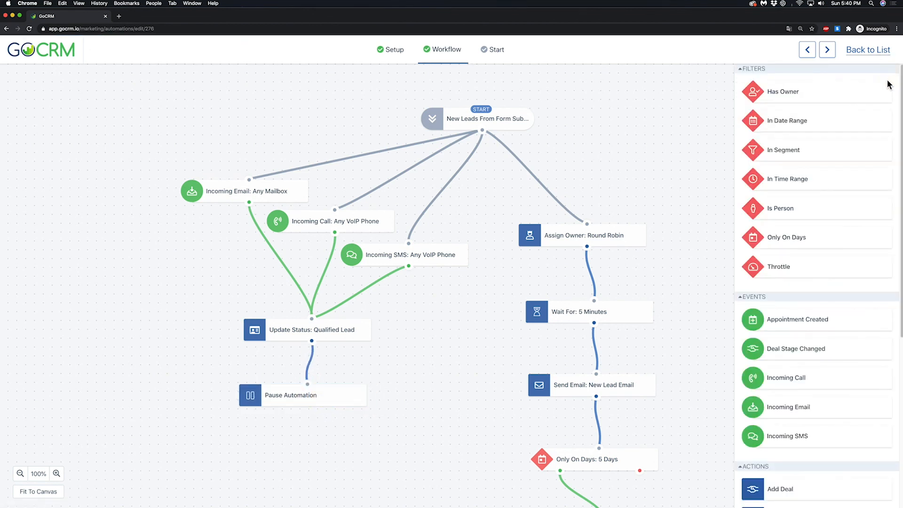
Step: Start the automation, and pause the New Lead Qualification Flow from the automations list
{"action": "left_click", "coordinate": [508, 60]}
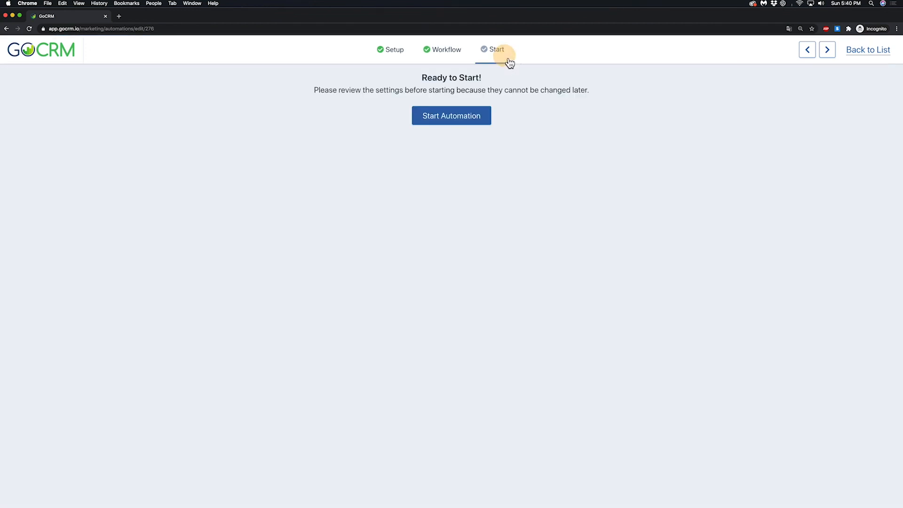
{"action": "left_click", "coordinate": [482, 127]}
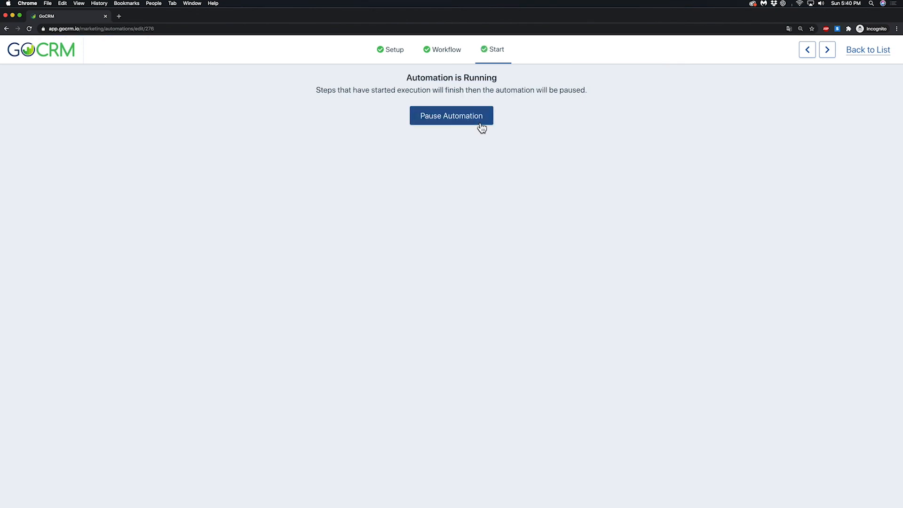
{"action": "left_click", "coordinate": [872, 61]}
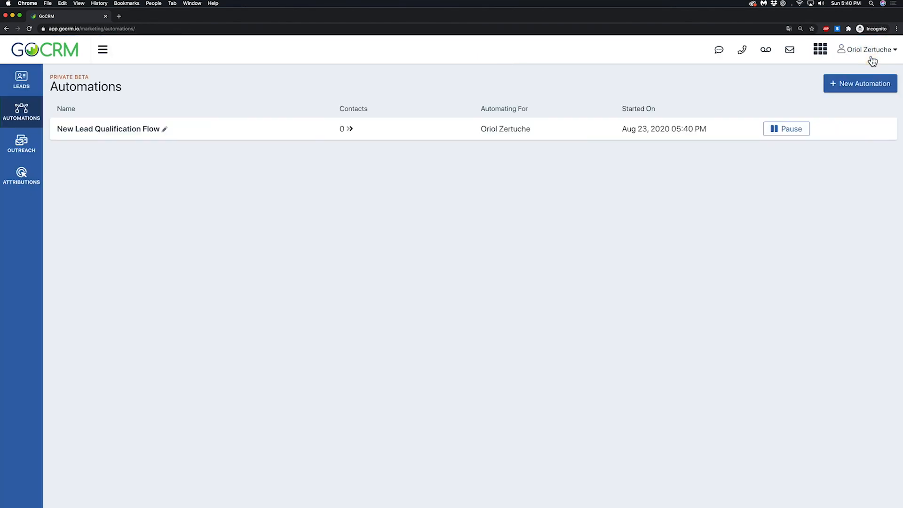
{"action": "left_click", "coordinate": [786, 129]}
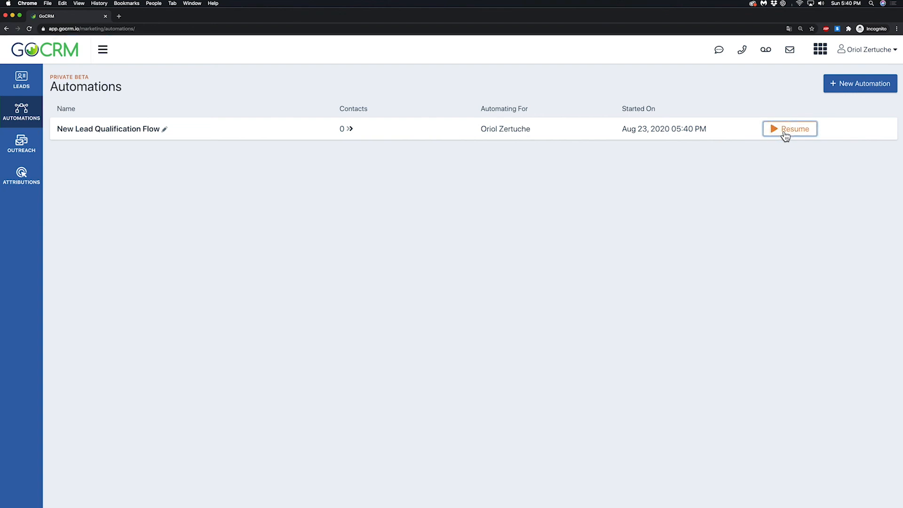